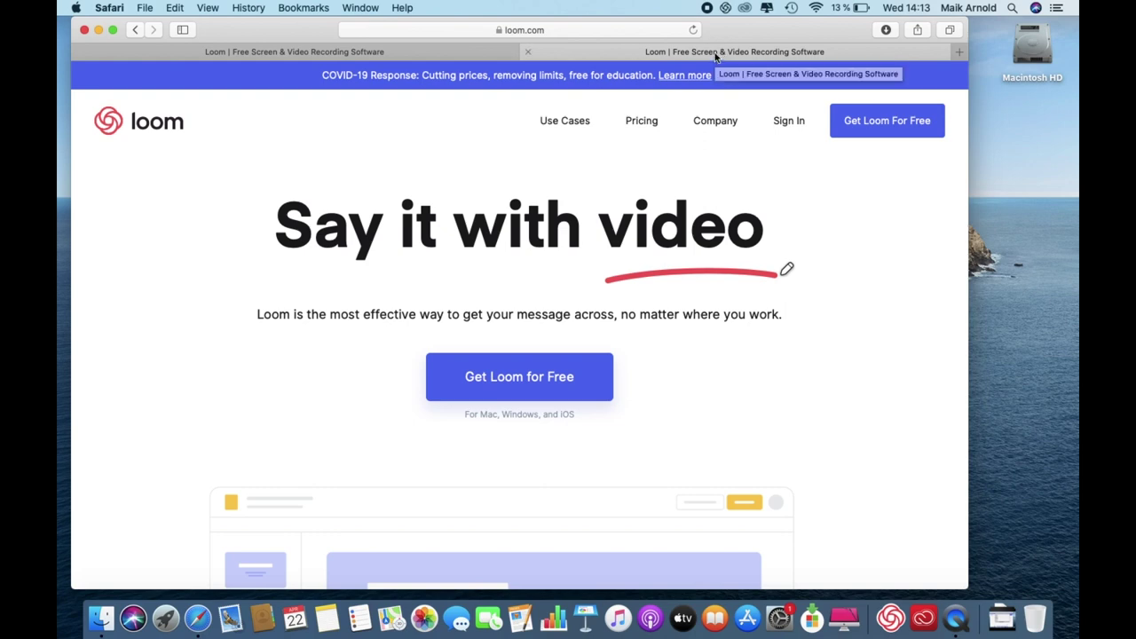
Sign in to Loom with the autofilled account credentials, declining to save the password, and view My Videos.
left_click(774, 123)
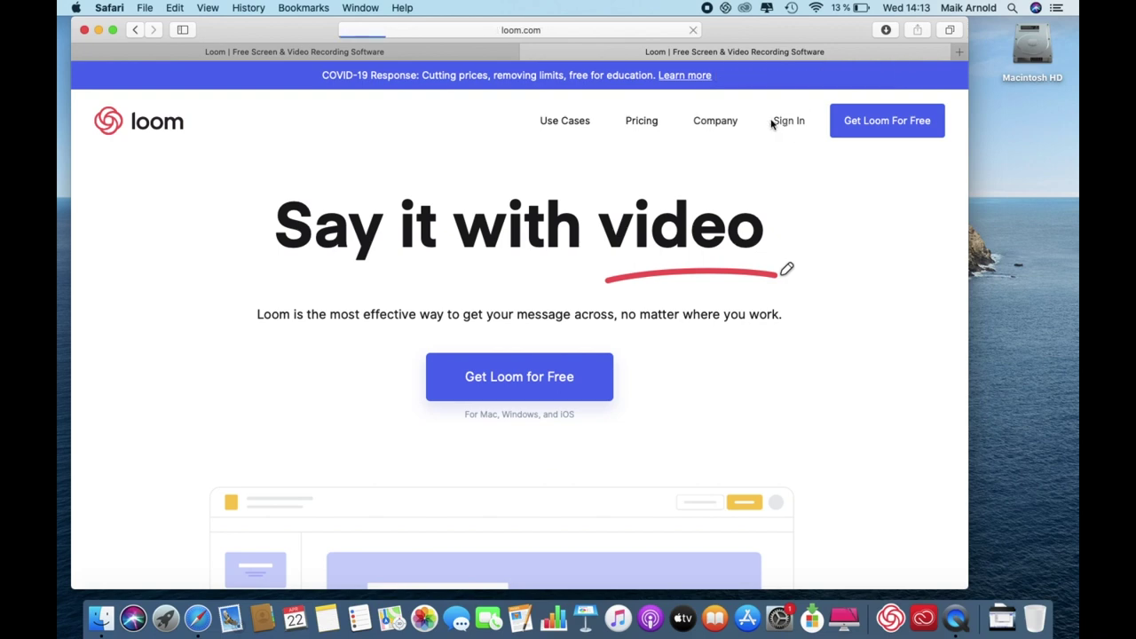
left_click(467, 397)
key("Tab")
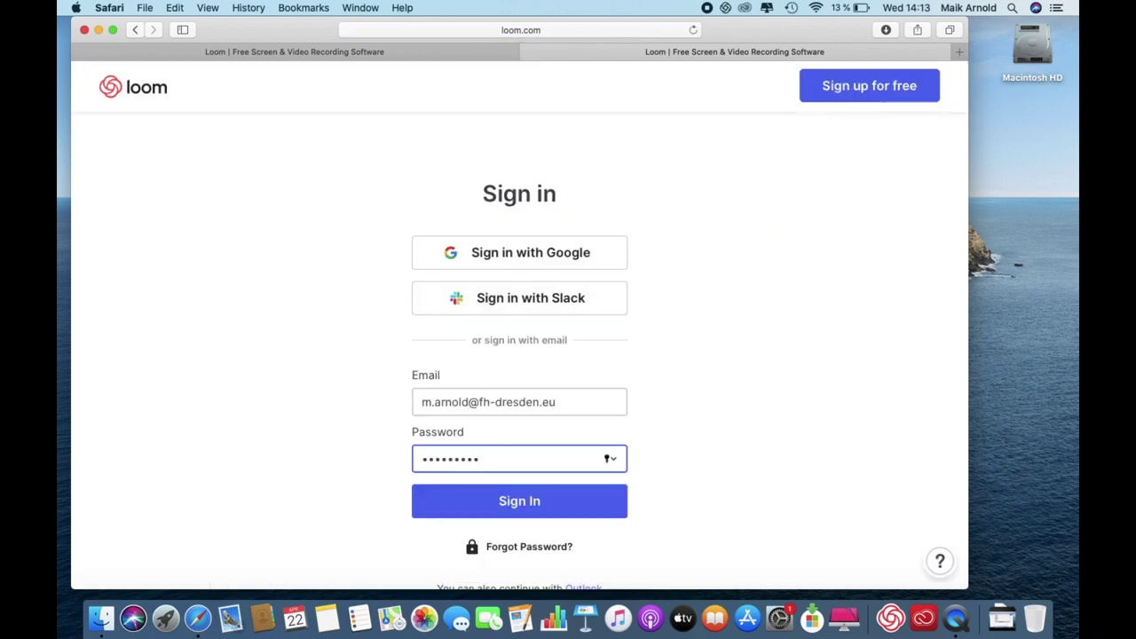
key("Return")
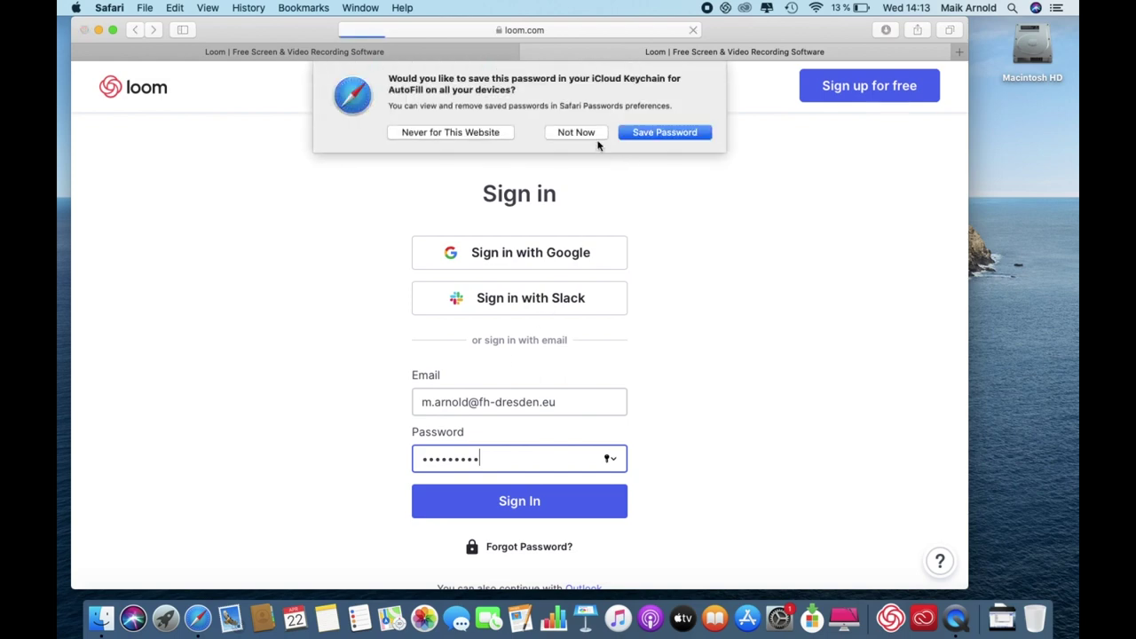
left_click(584, 135)
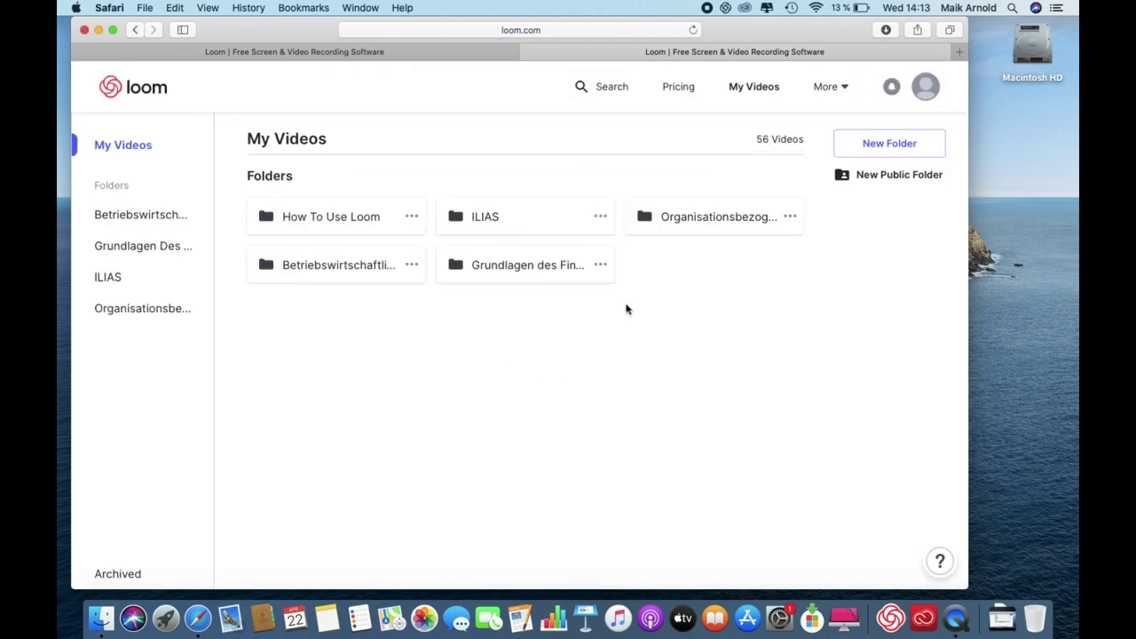
scroll(830, 351, "down", 3)
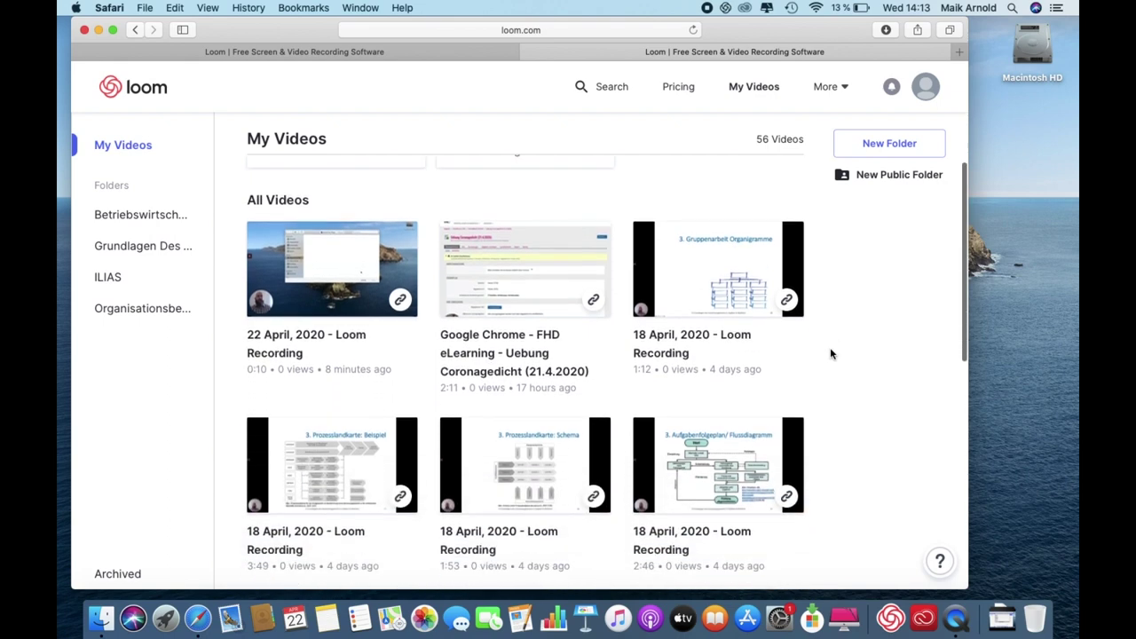
scroll(831, 353, "down", 8)
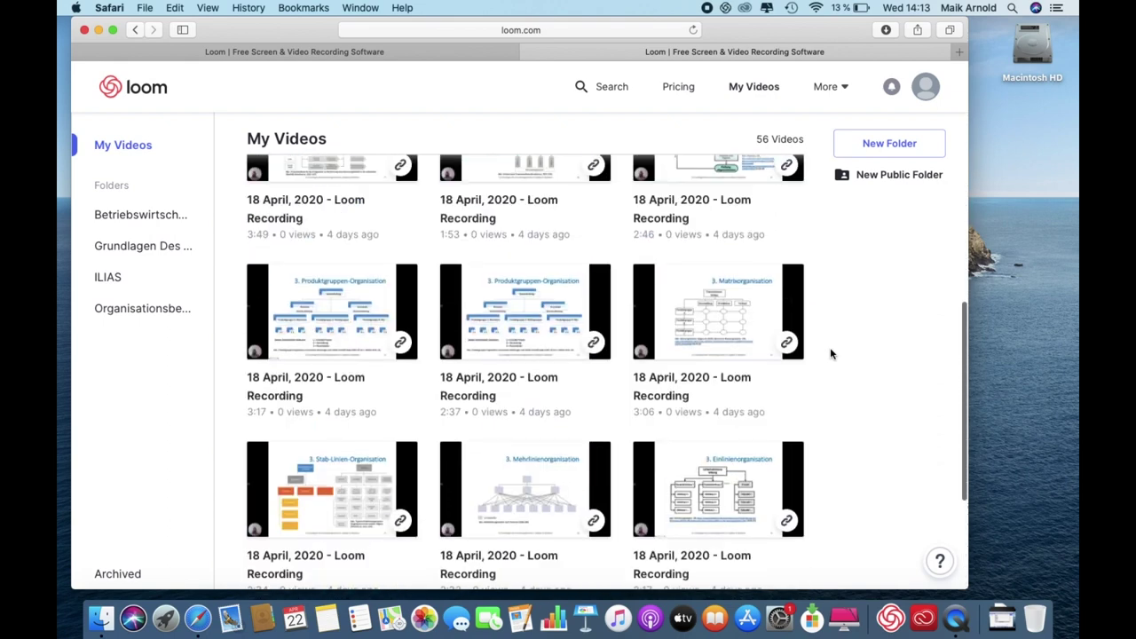
scroll(829, 354, "up", 10)
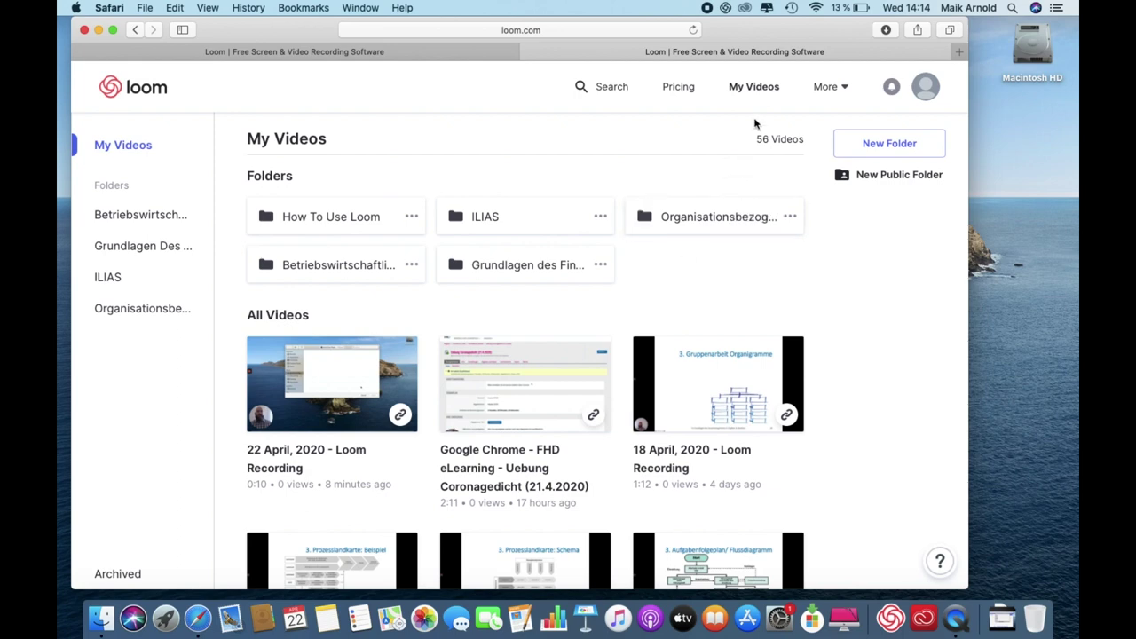
left_click(928, 89)
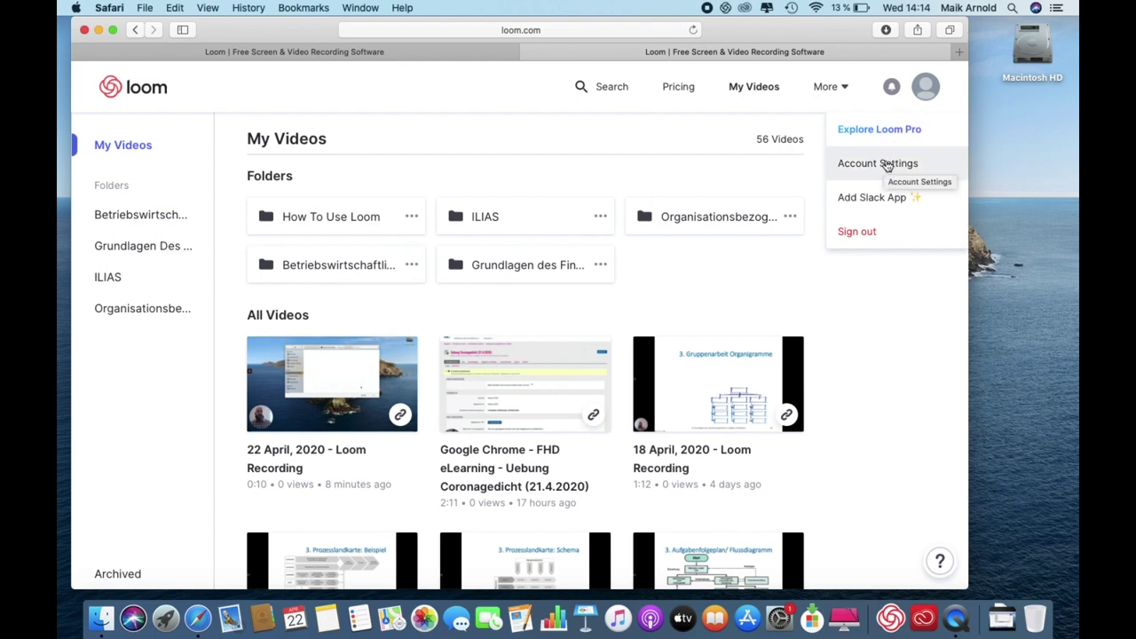
left_click(870, 320)
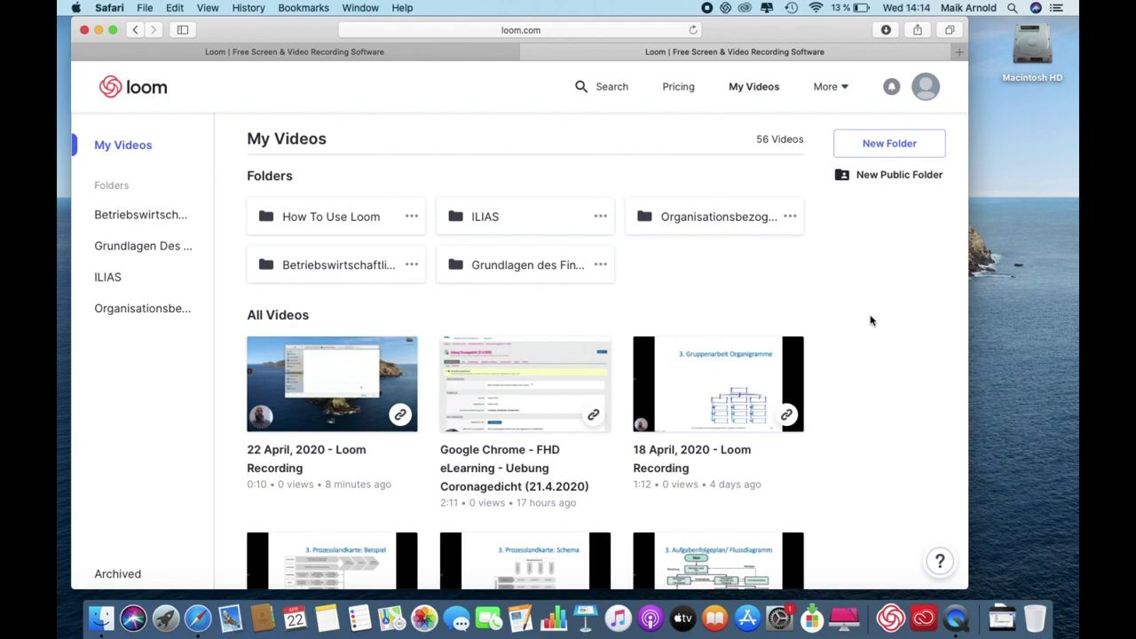
Open the 22 April, 2020 recording, zoom the page out, and keep its privacy at Link Sharing.
left_click(378, 373)
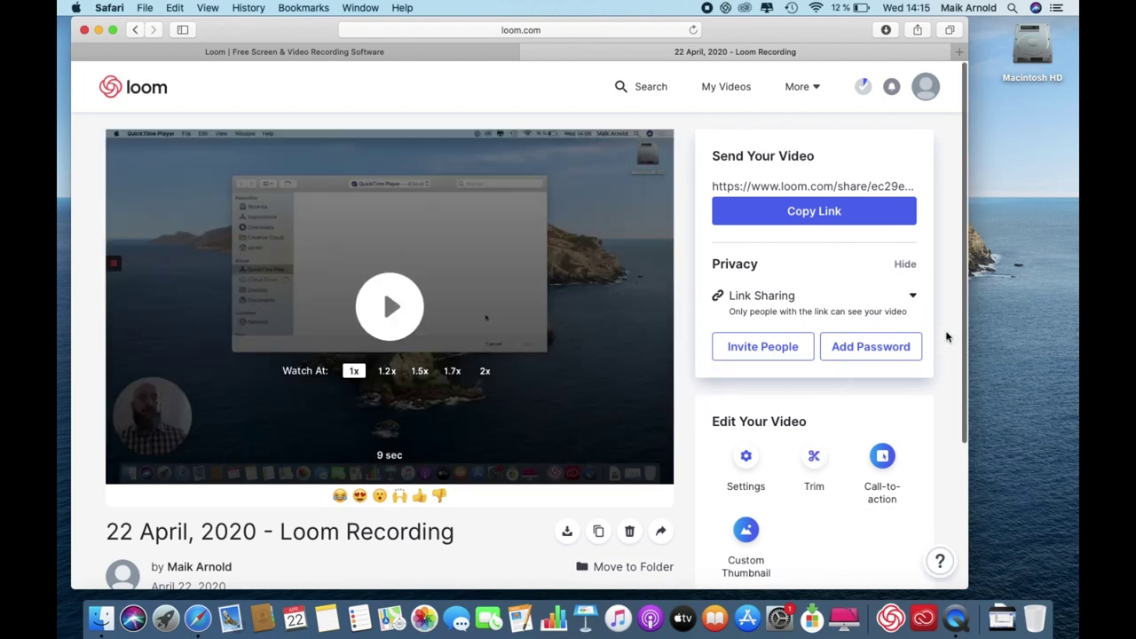
scroll(946, 336, "down", 1)
scroll(946, 336, "up", 1)
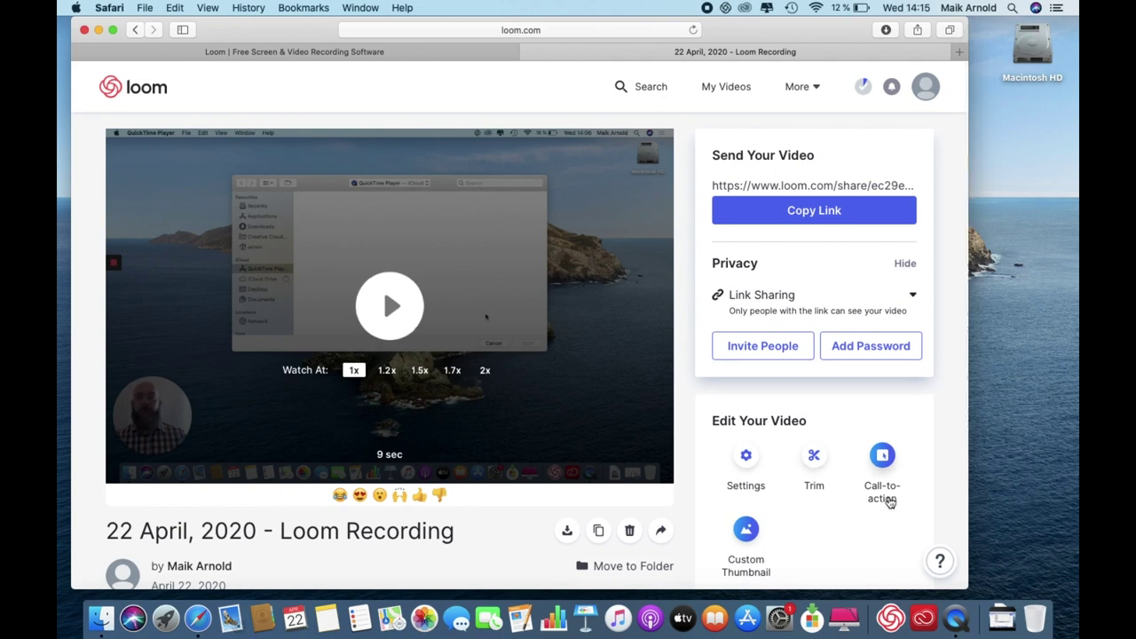
key("super+minus")
key("super+minus")
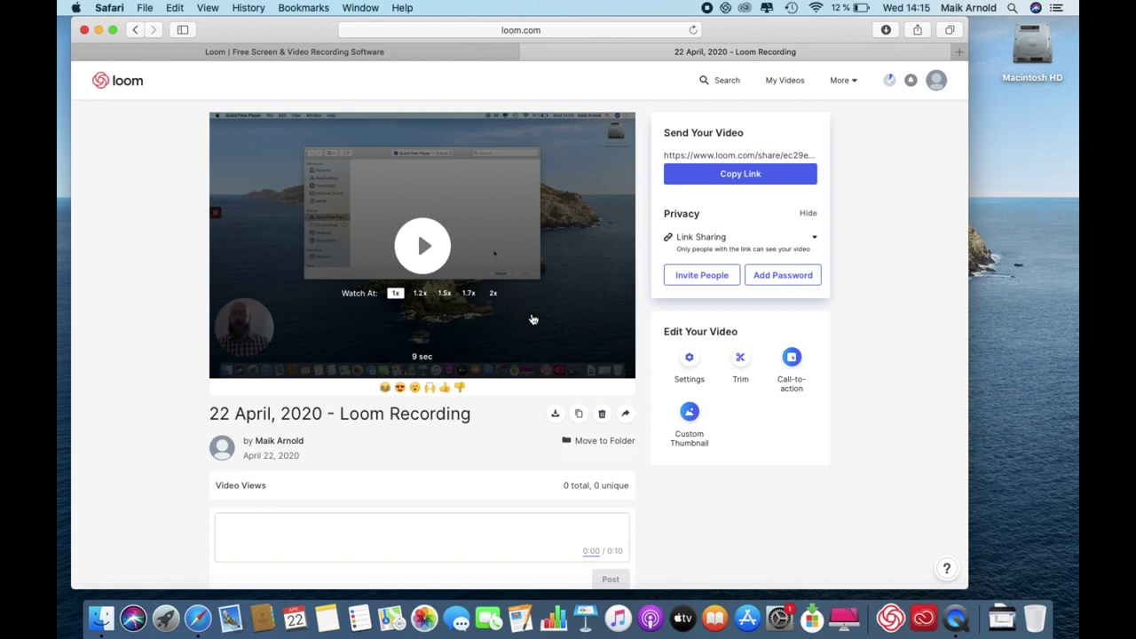
left_click(707, 241)
left_click(708, 287)
left_click(709, 238)
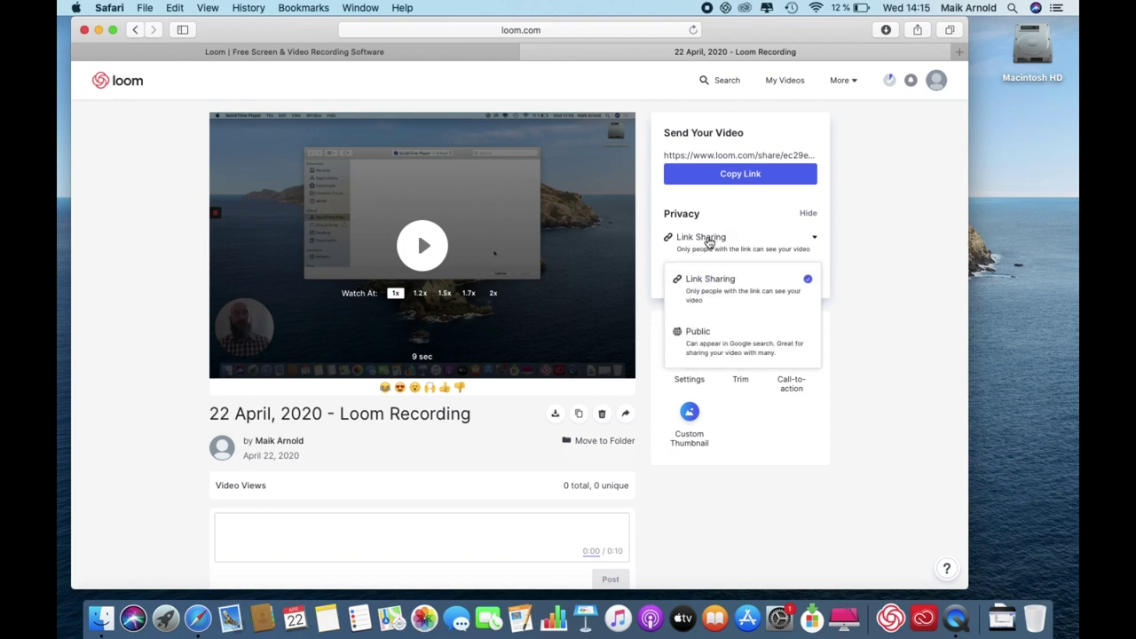
left_click(507, 493)
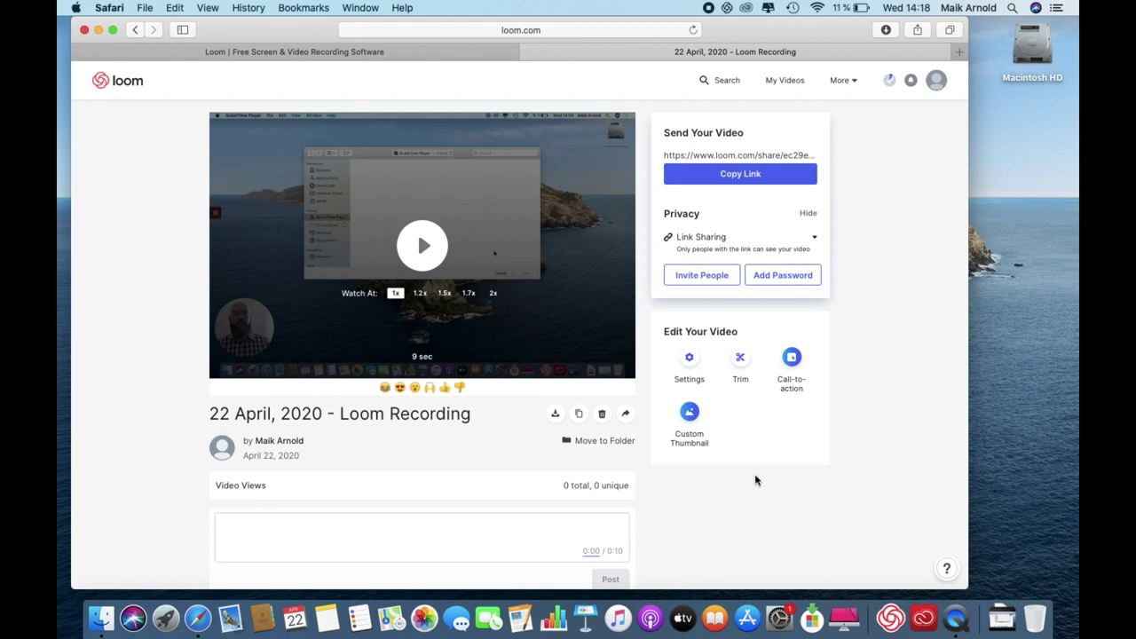
Open the Loom recorder from the menu bar and dismiss the View Your Videos tip.
left_click(727, 8)
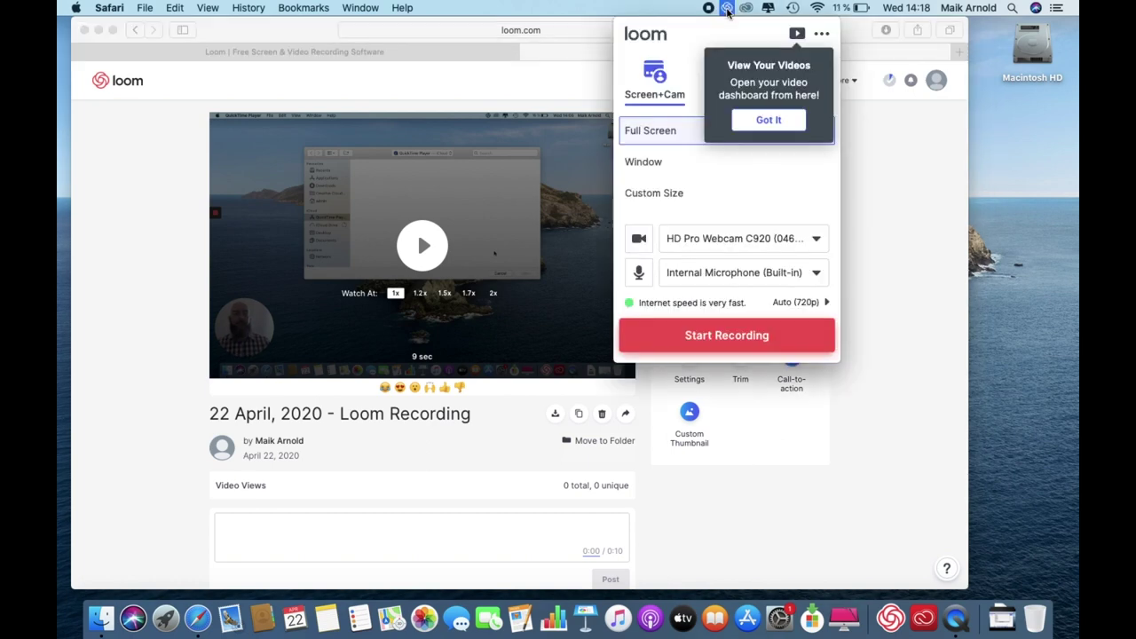
left_click(771, 121)
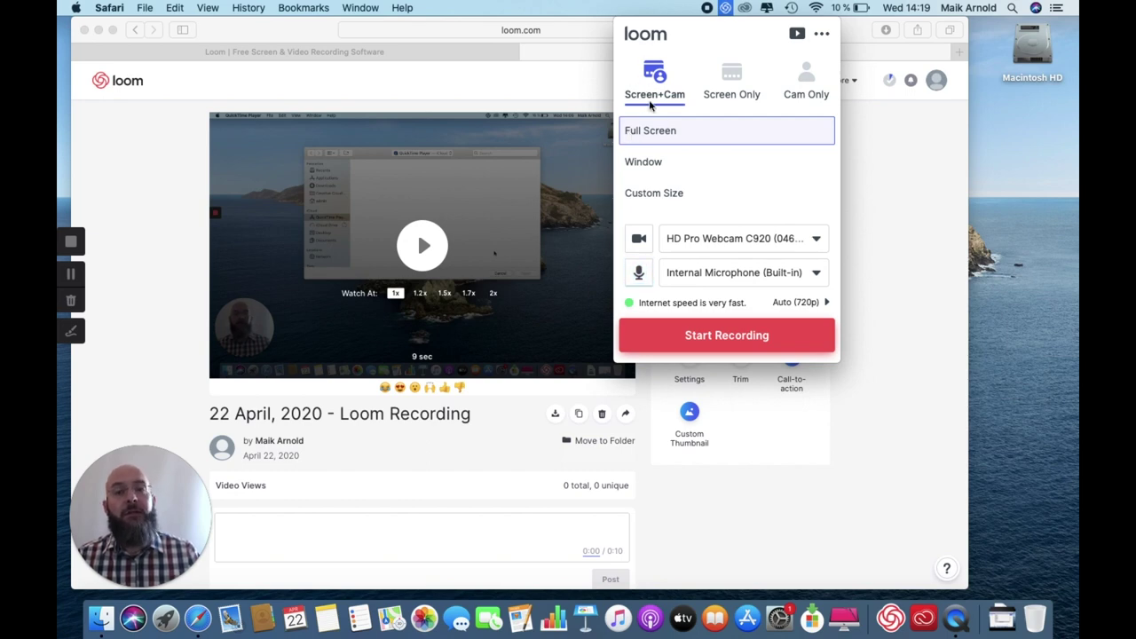
Try the Screen Only and Cam Only modes, then settle on Screen + Cam recording.
left_click(733, 74)
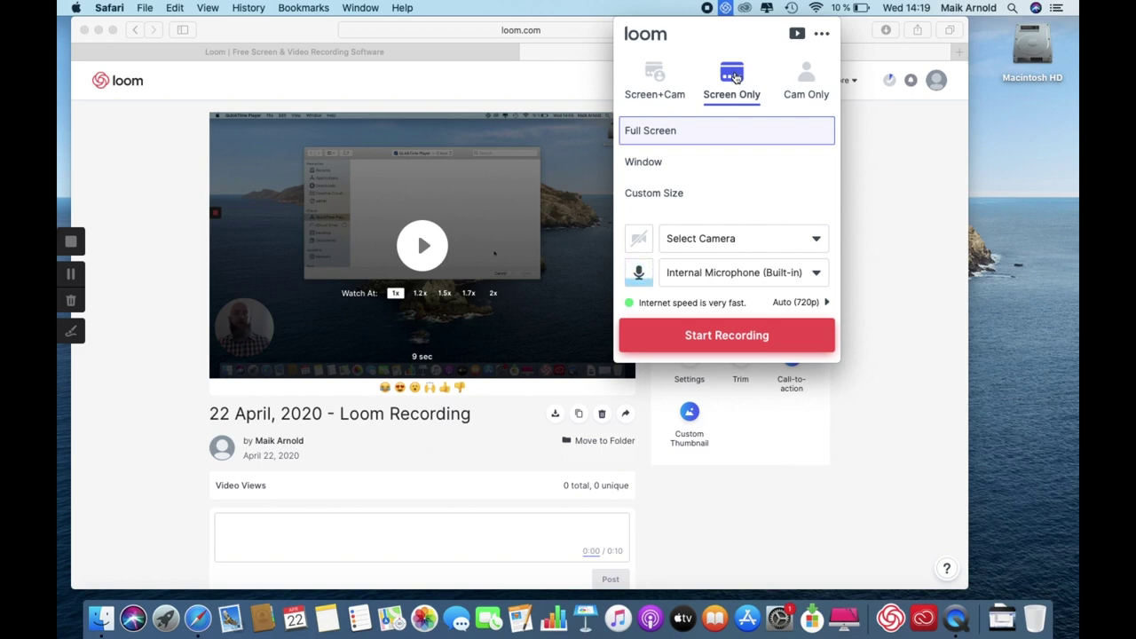
left_click(813, 84)
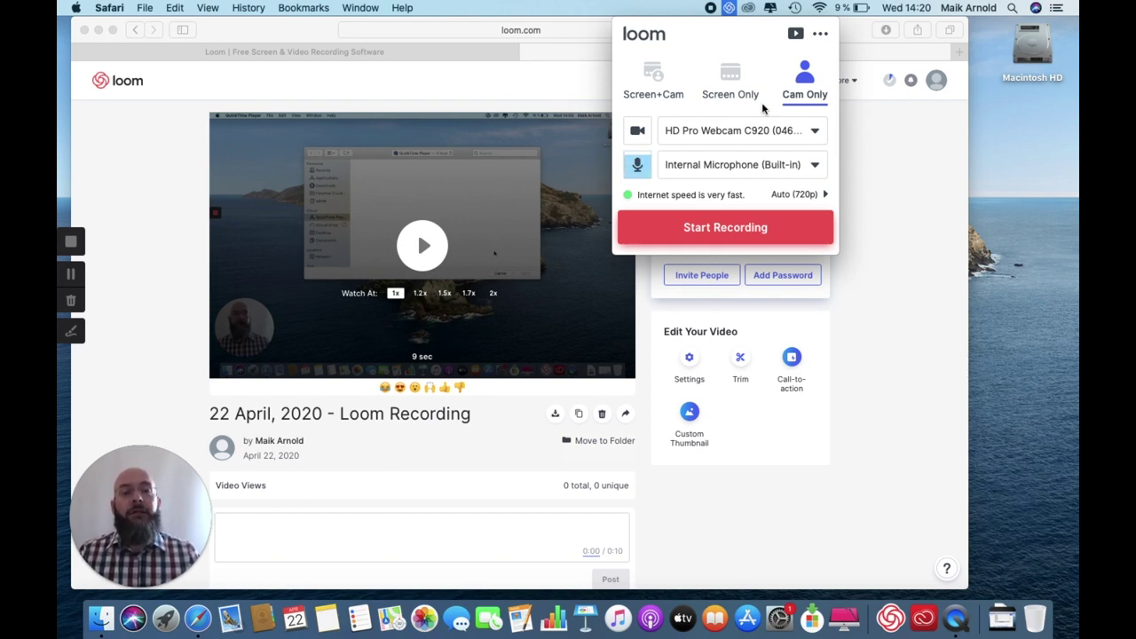
left_click(657, 85)
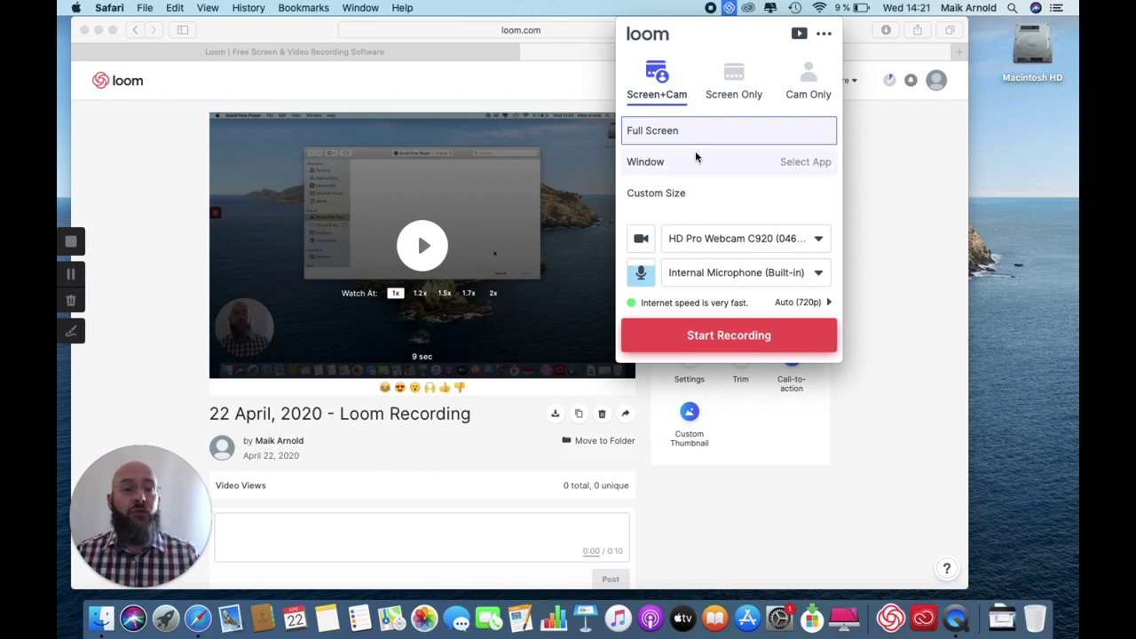
Choose Window capture to list the Screenshot and Safari app windows.
left_click(655, 167)
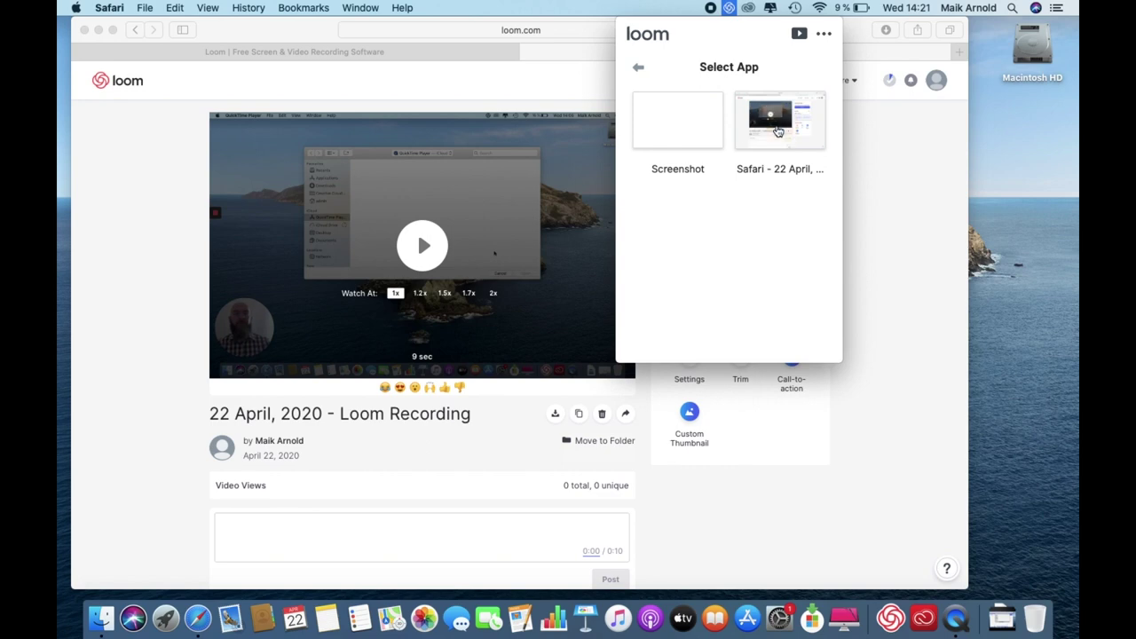
Select the Safari window for capture and bring the recorder options back up from the menu bar.
left_click(778, 131)
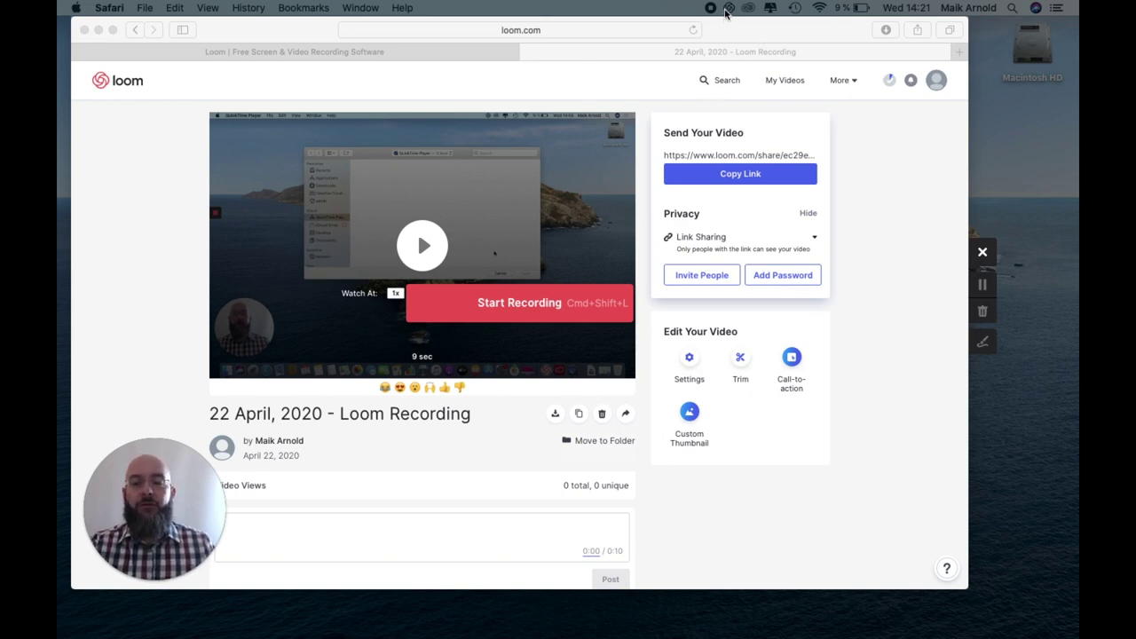
left_click(726, 11)
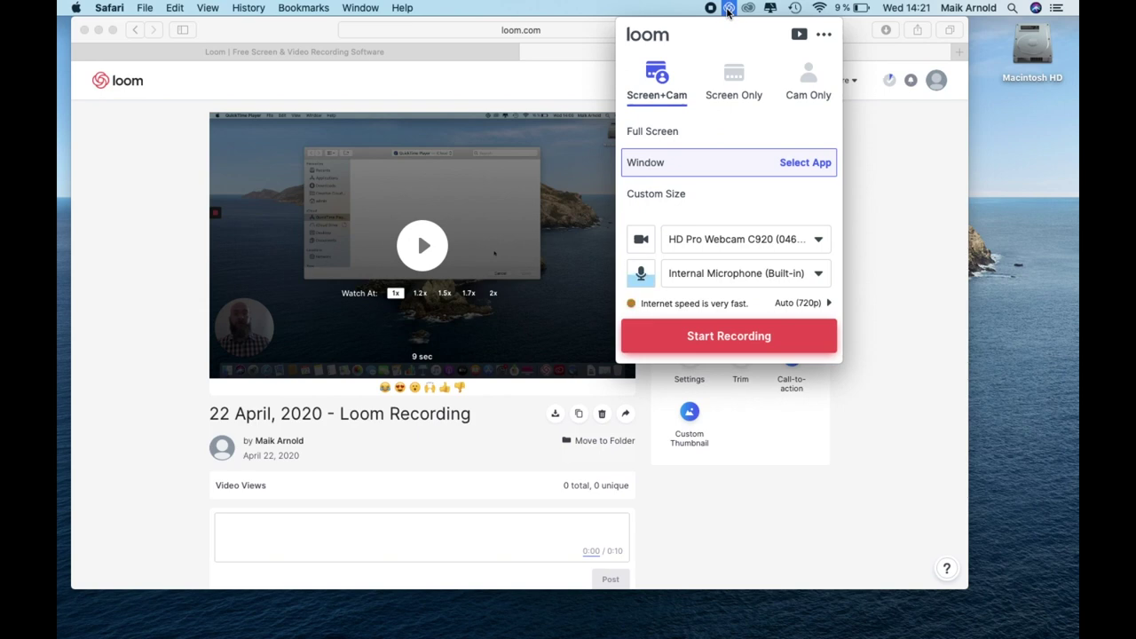
Switch to Custom Size capture with the area drawn over the video player.
left_click(650, 197)
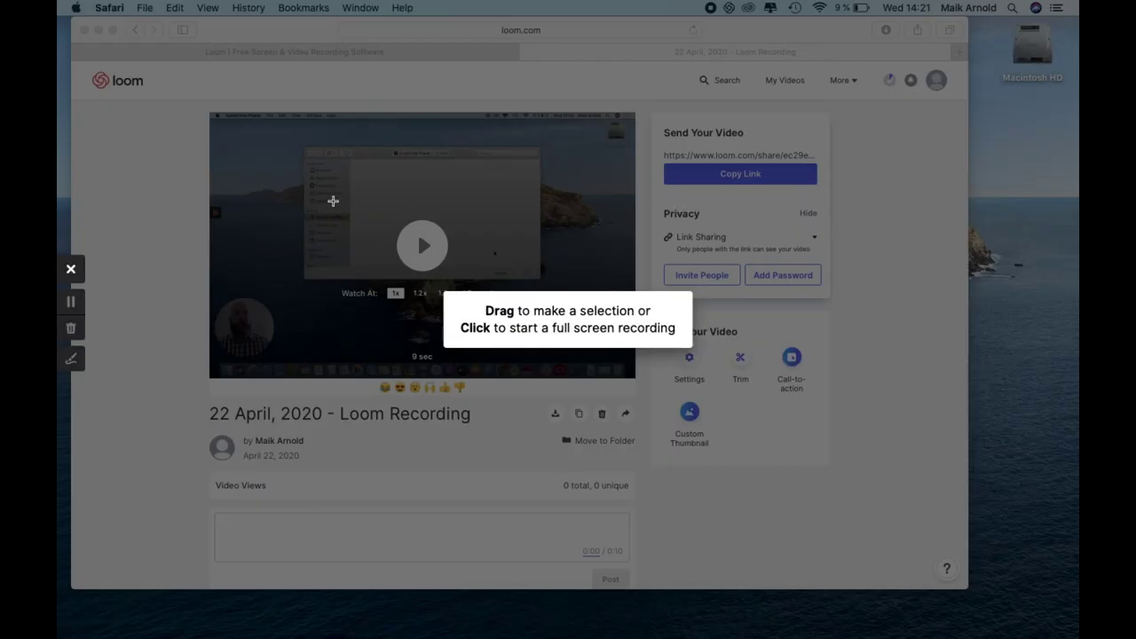
left_click_drag(141, 77, 749, 413)
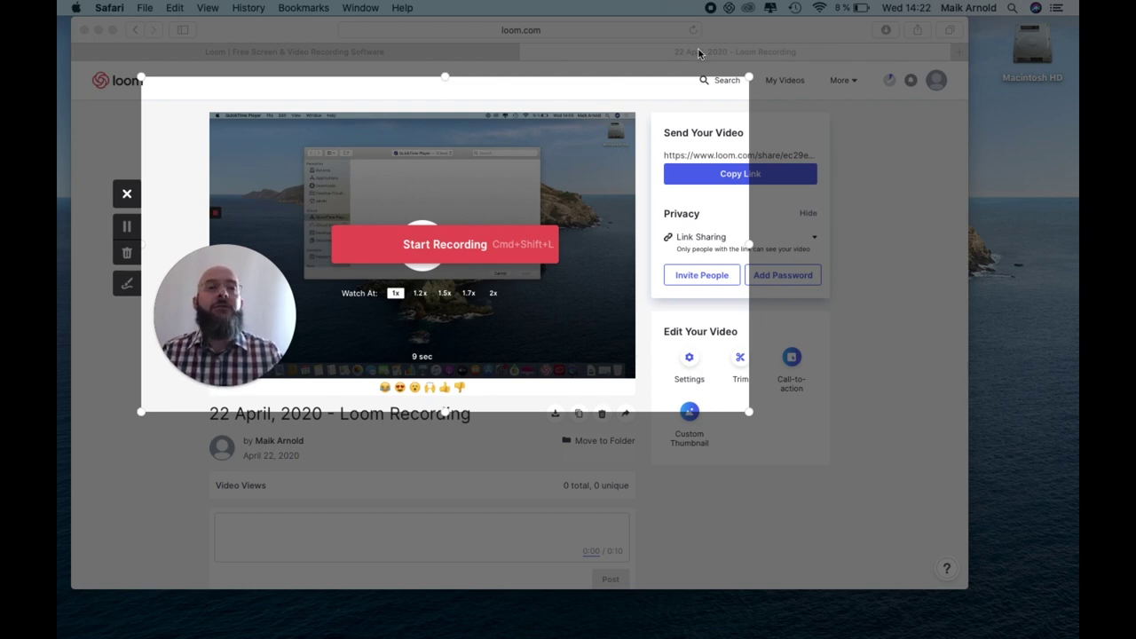
left_click(728, 9)
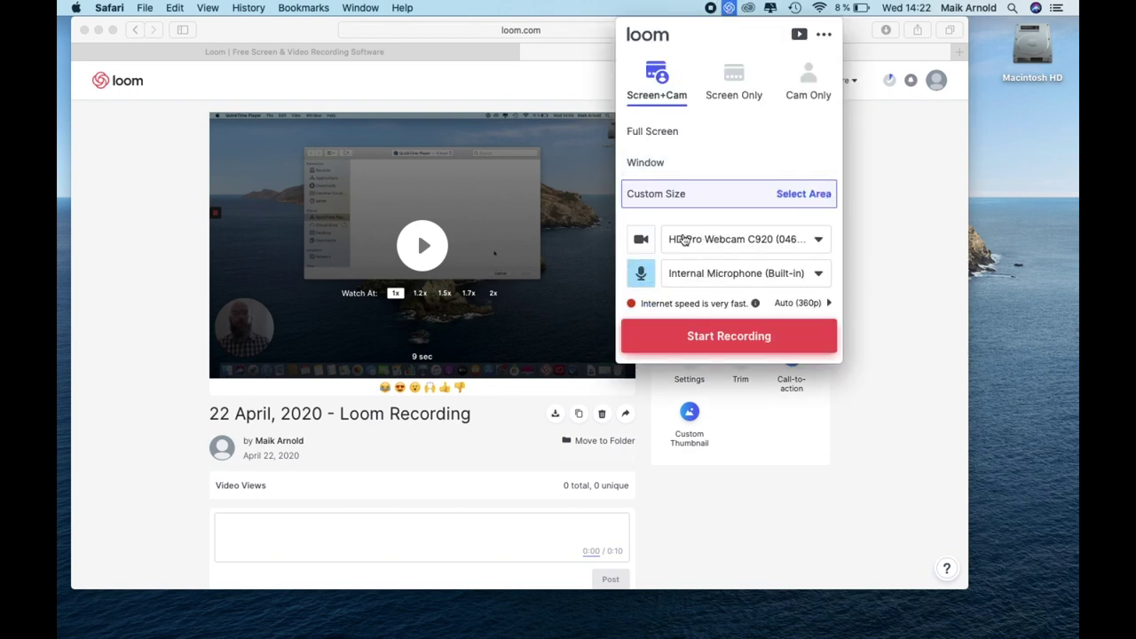
left_click(730, 241)
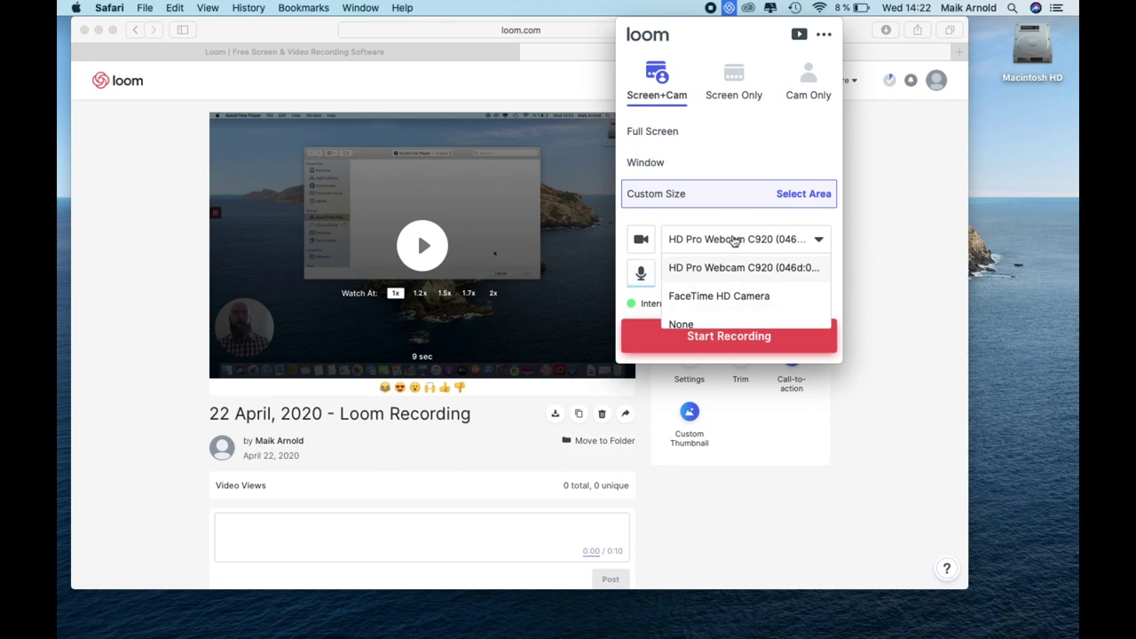
left_click(734, 240)
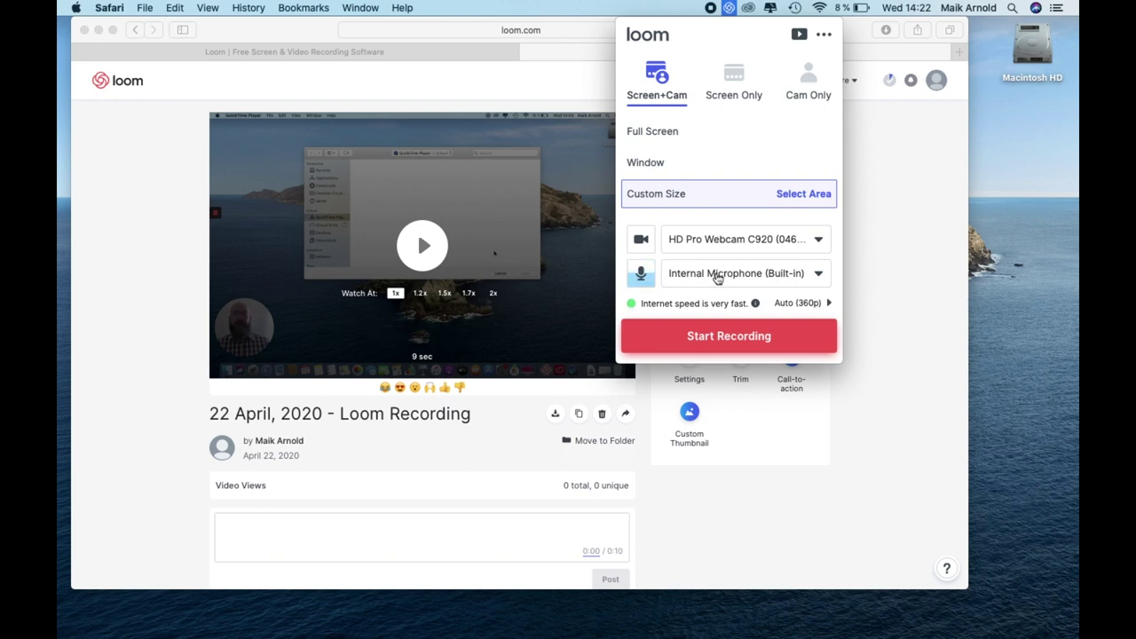
Set recording quality to 1080p HD and switch capture to Full Screen.
left_click(807, 304)
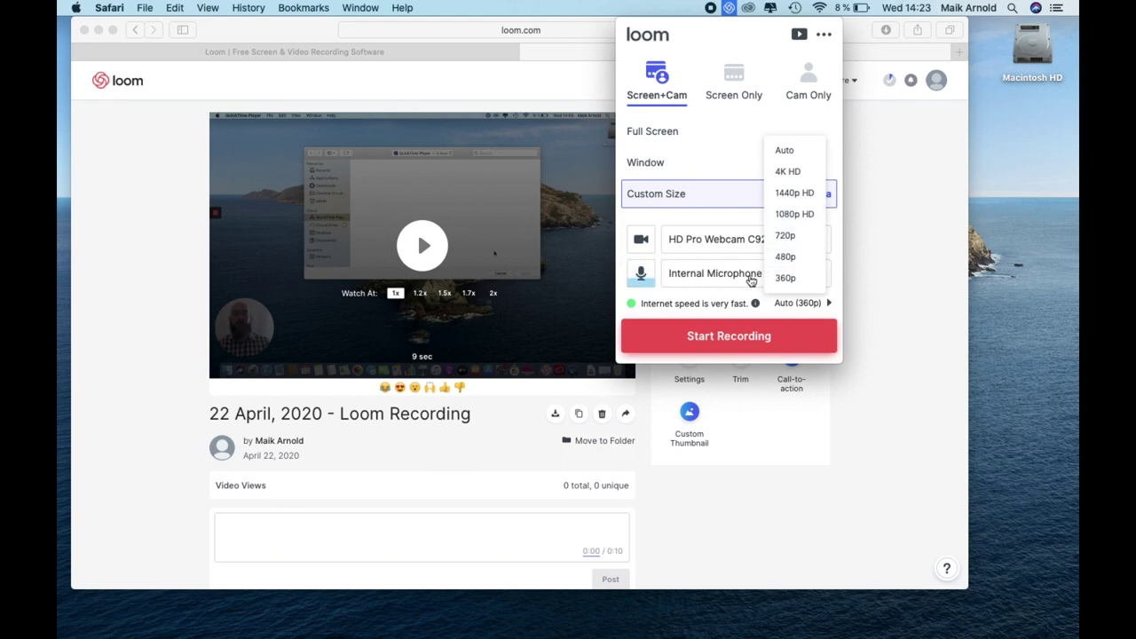
left_click(796, 214)
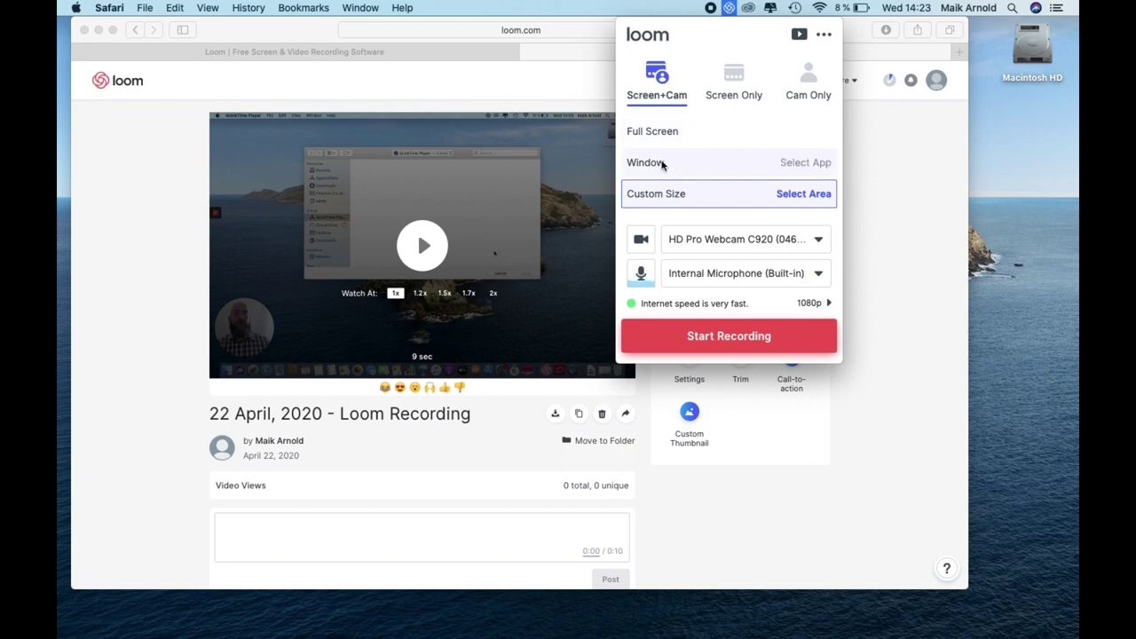
left_click(662, 133)
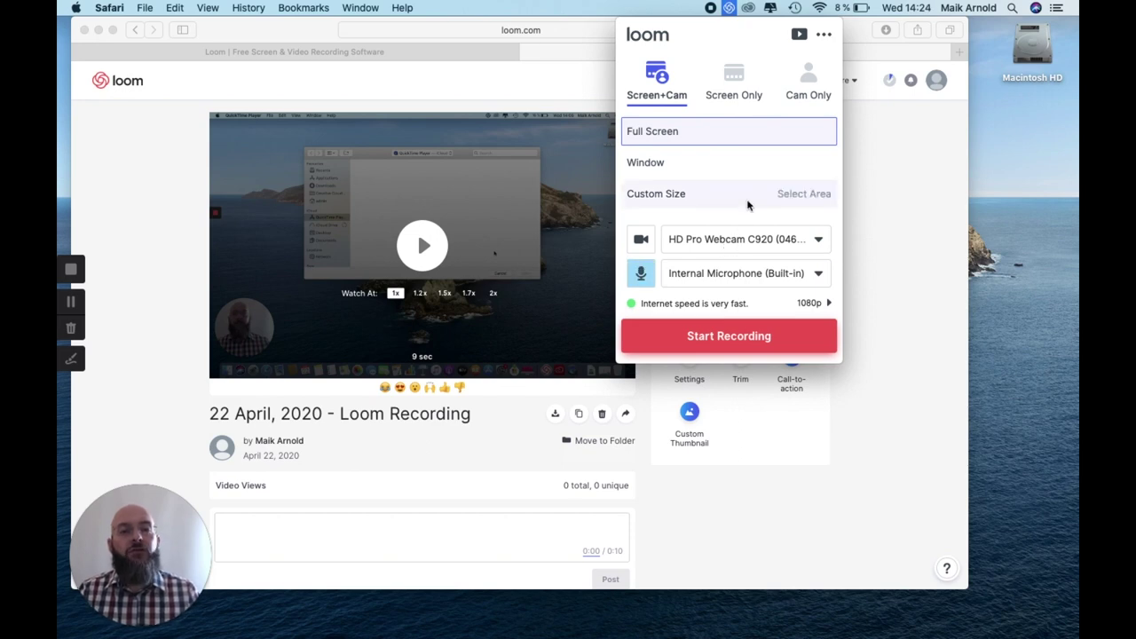
Start the full-screen recording, select the webcam bubble, and nudge the Safari window right.
left_click(732, 337)
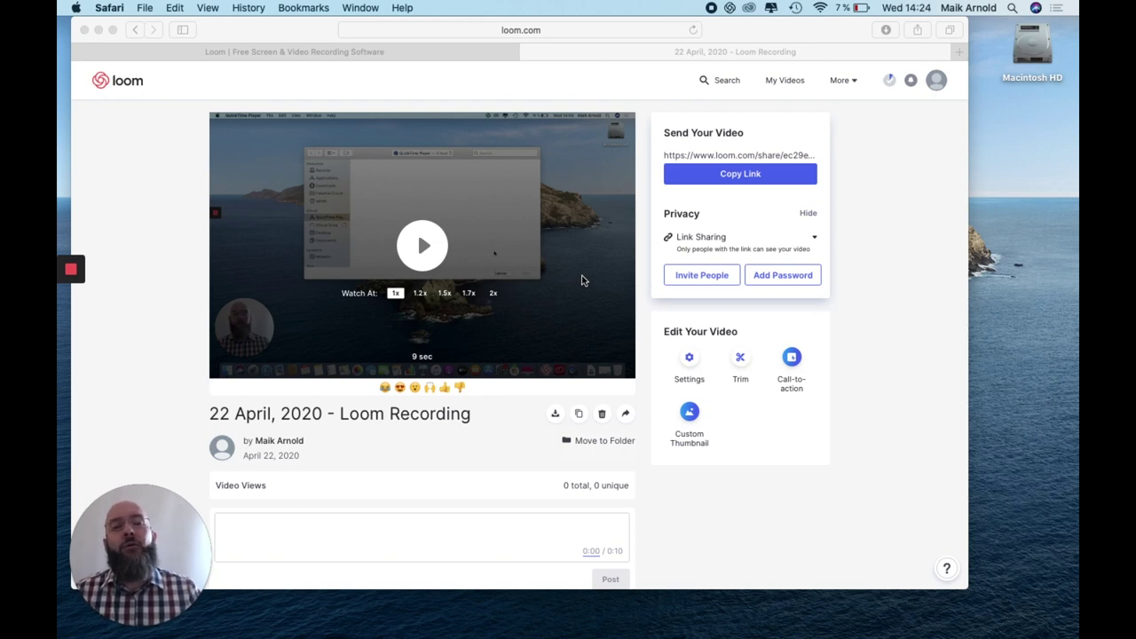
mouse_move(162, 539)
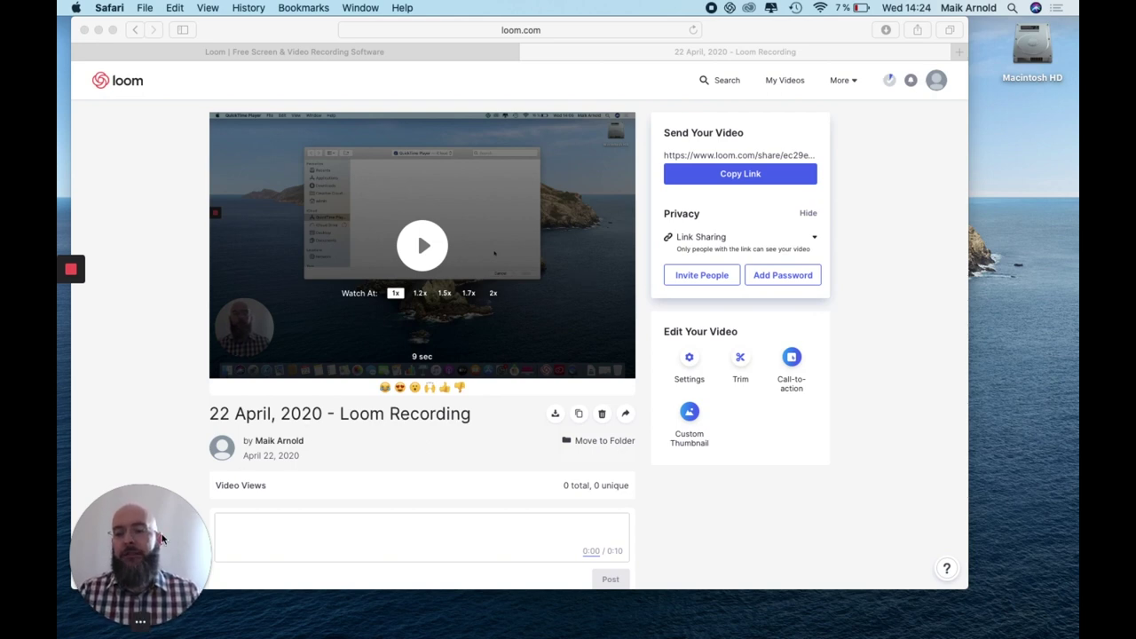
left_click(156, 543)
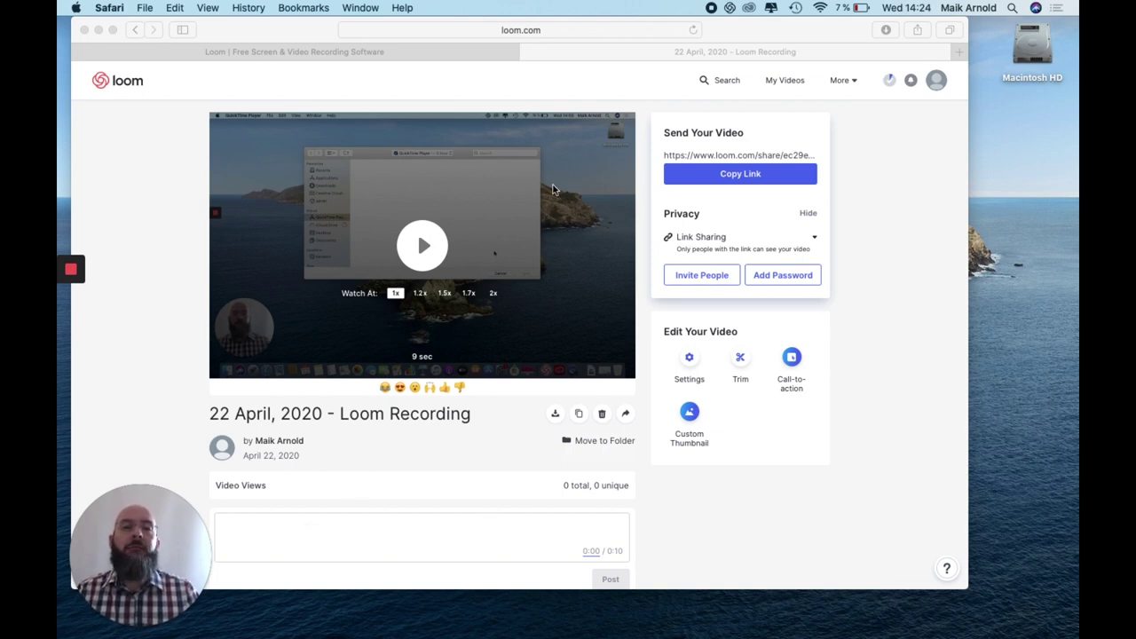
left_click_drag(274, 25, 343, 33)
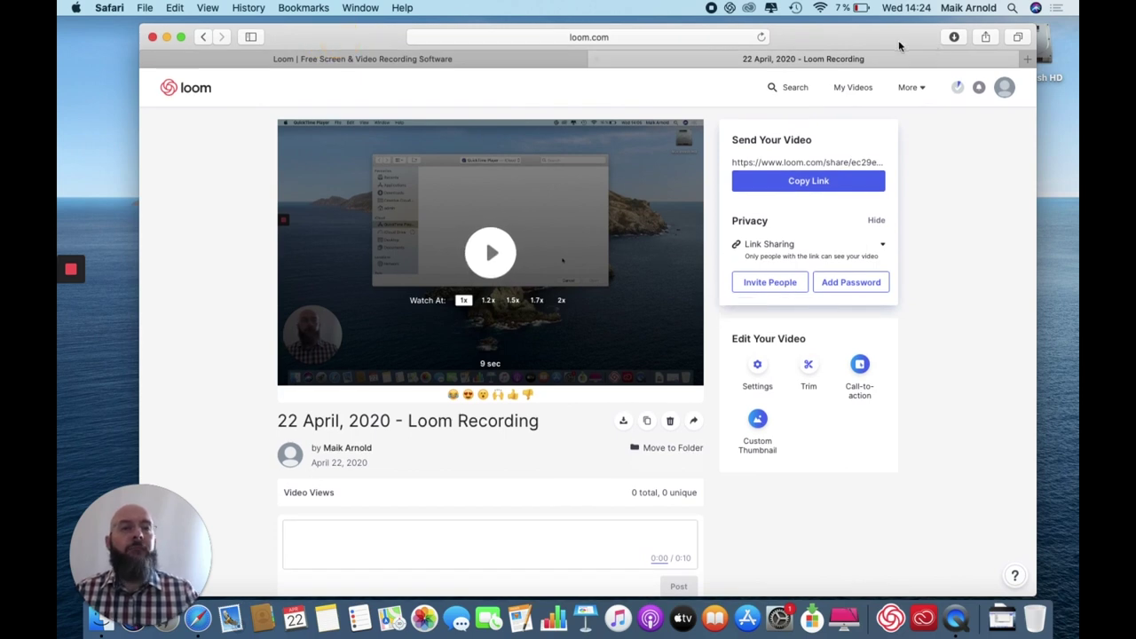
Go to the My Videos library, where the new Screenshot video is uploading.
left_click(854, 89)
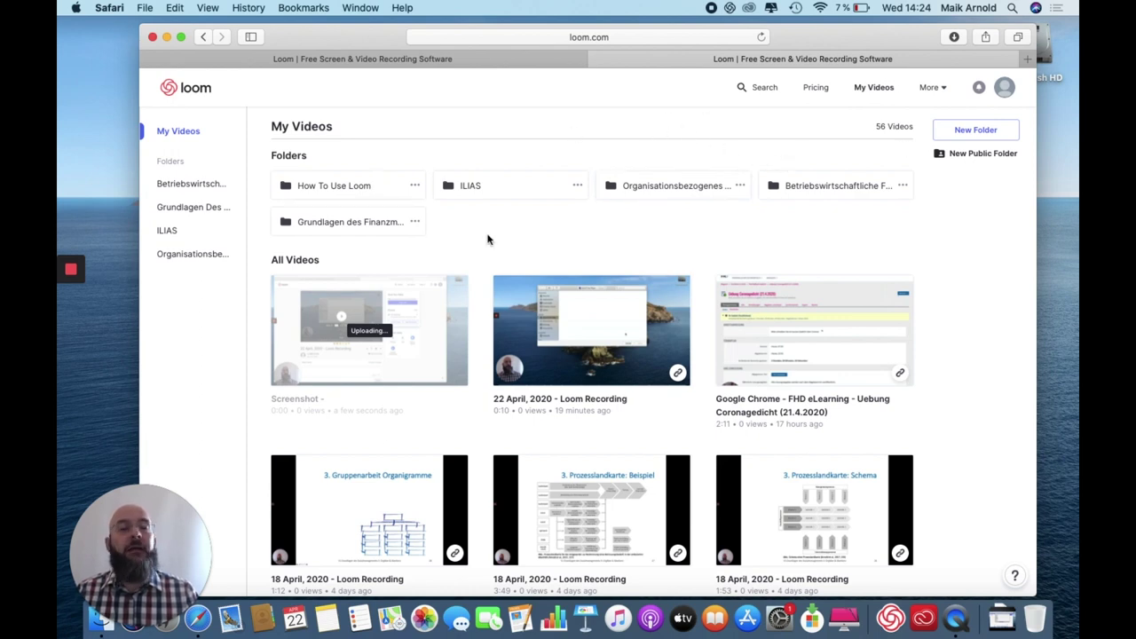
mouse_move(73, 273)
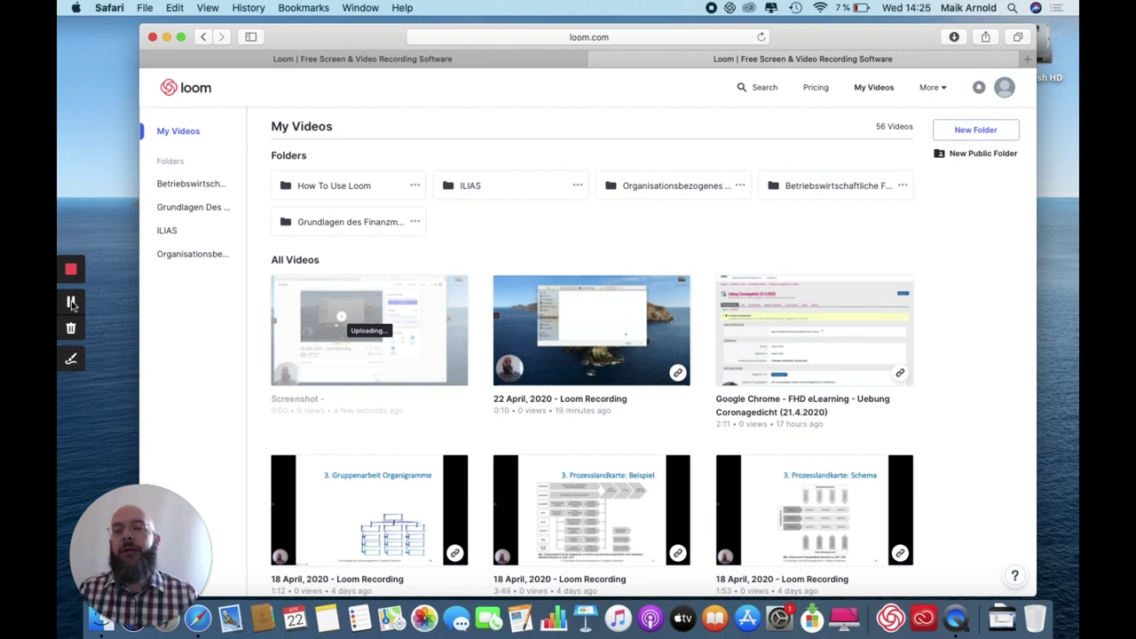
Stop the Loom recording and dismiss the low-battery notification.
left_click(72, 269)
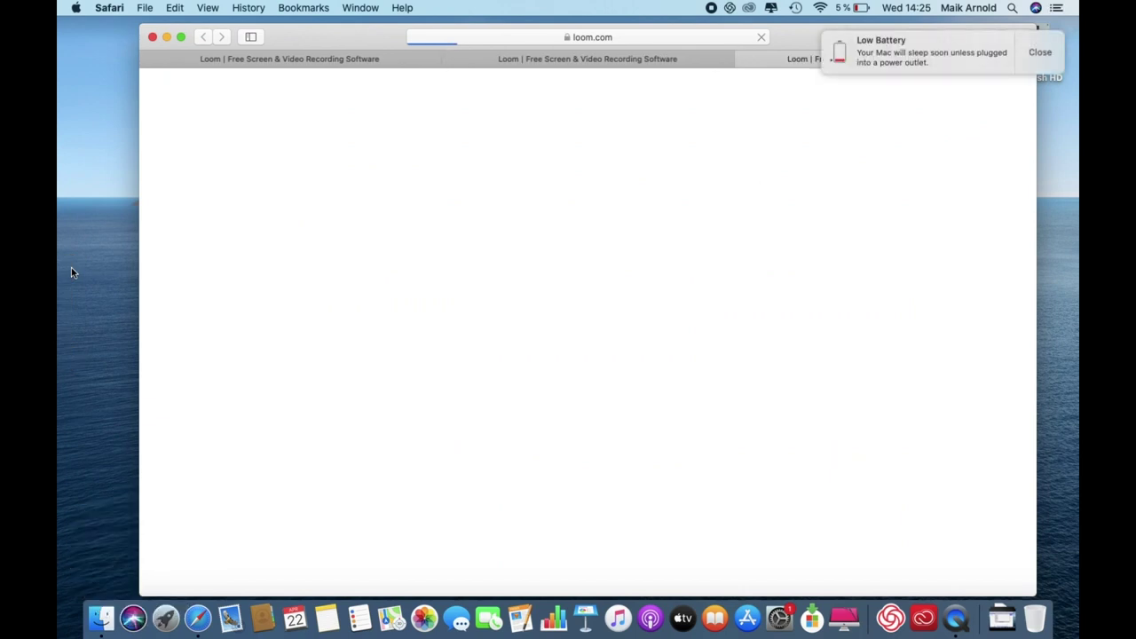
left_click(1039, 54)
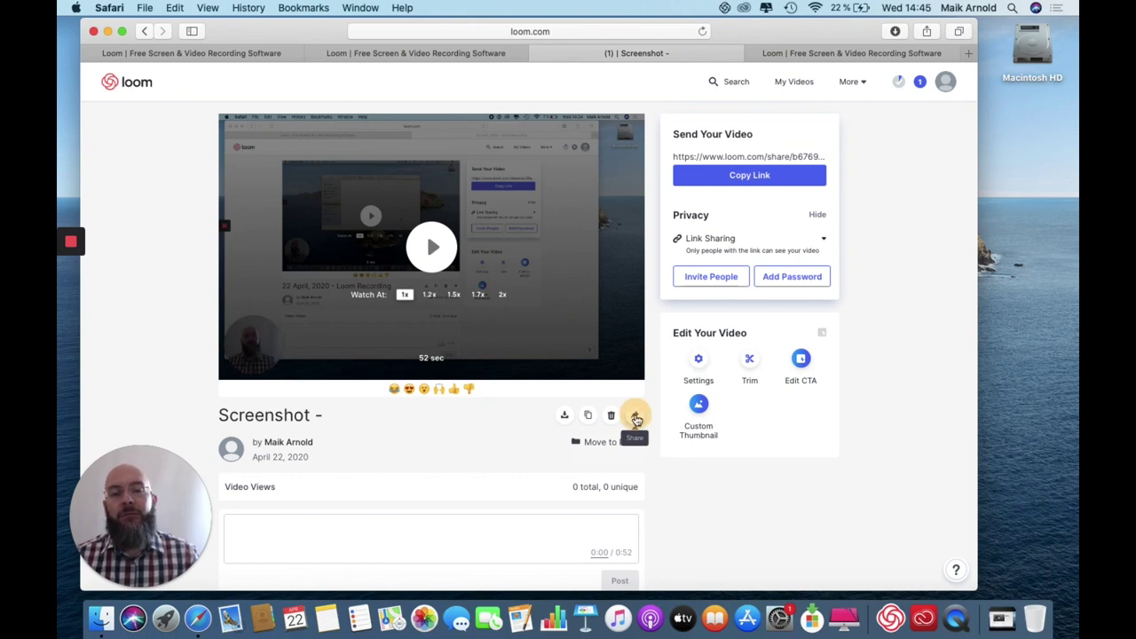
Check the sharing options and video settings, then cancel the settings without saving the comments change.
left_click(637, 417)
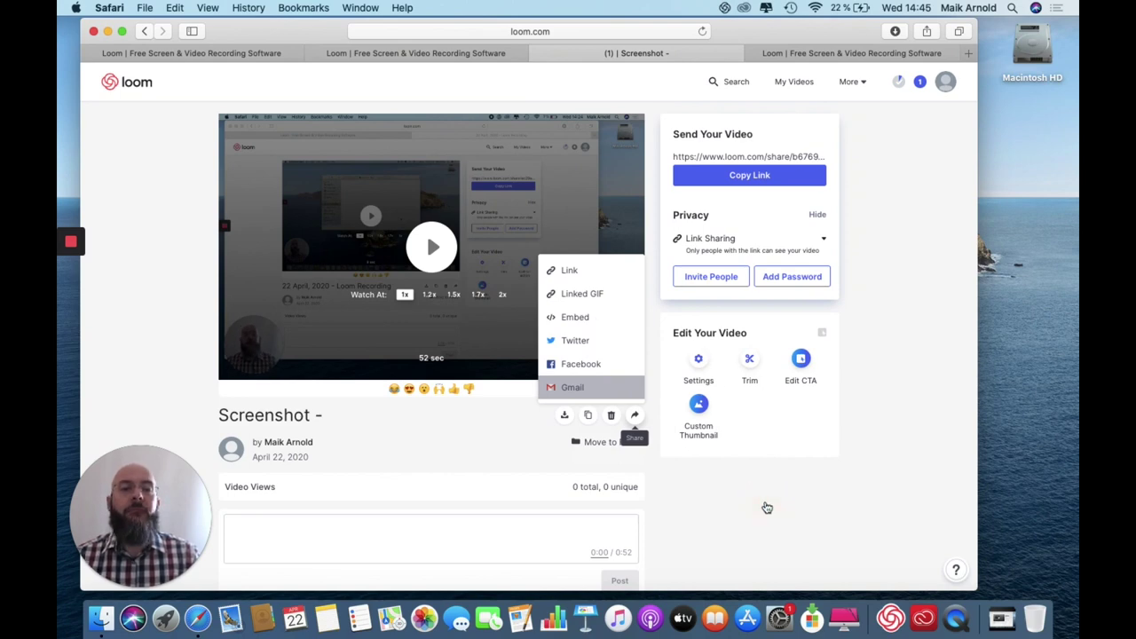
left_click(754, 388)
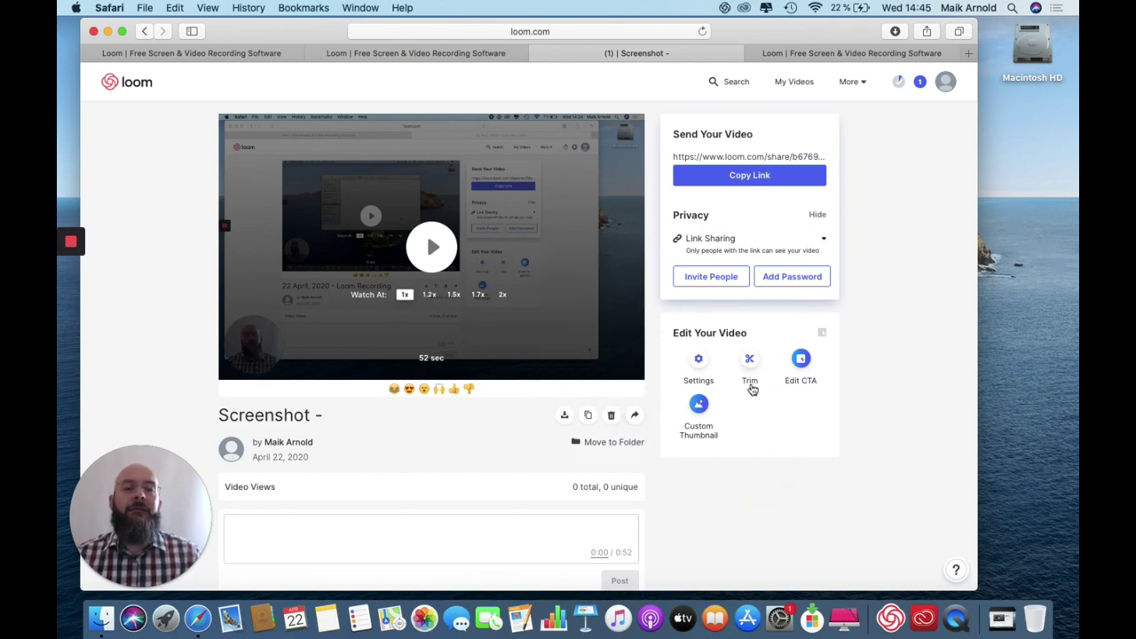
left_click(700, 362)
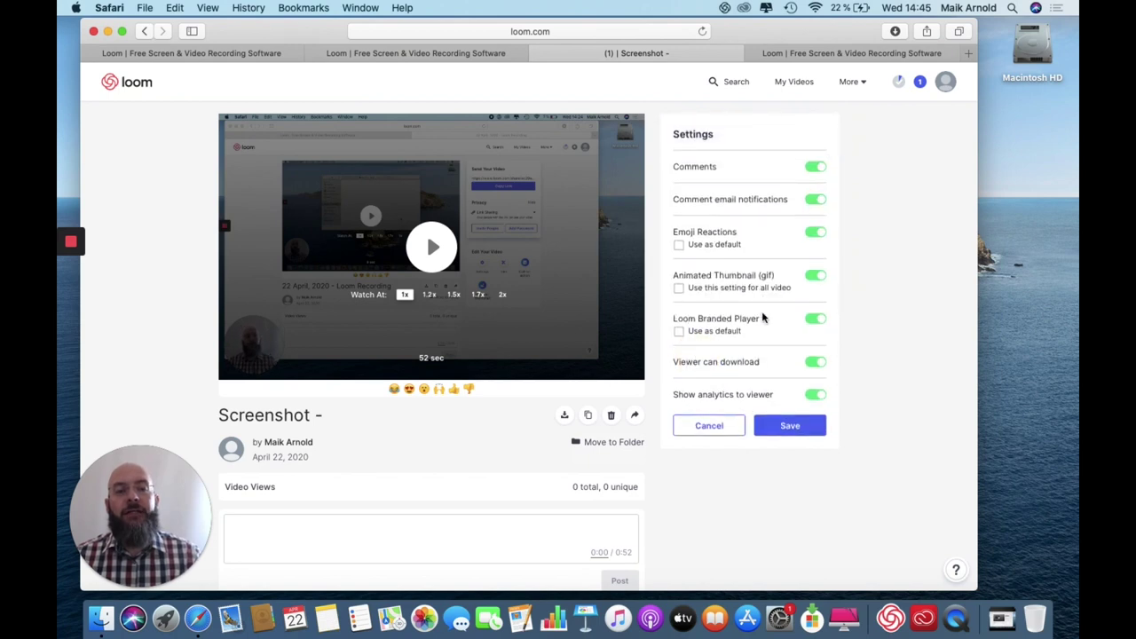
left_click(813, 173)
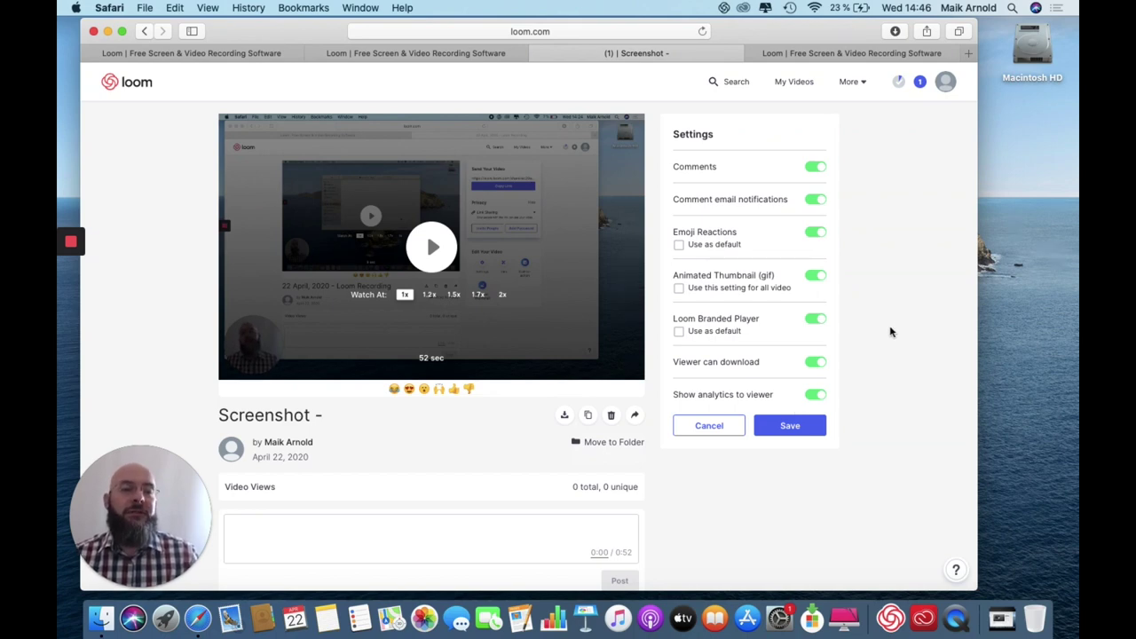
left_click(716, 427)
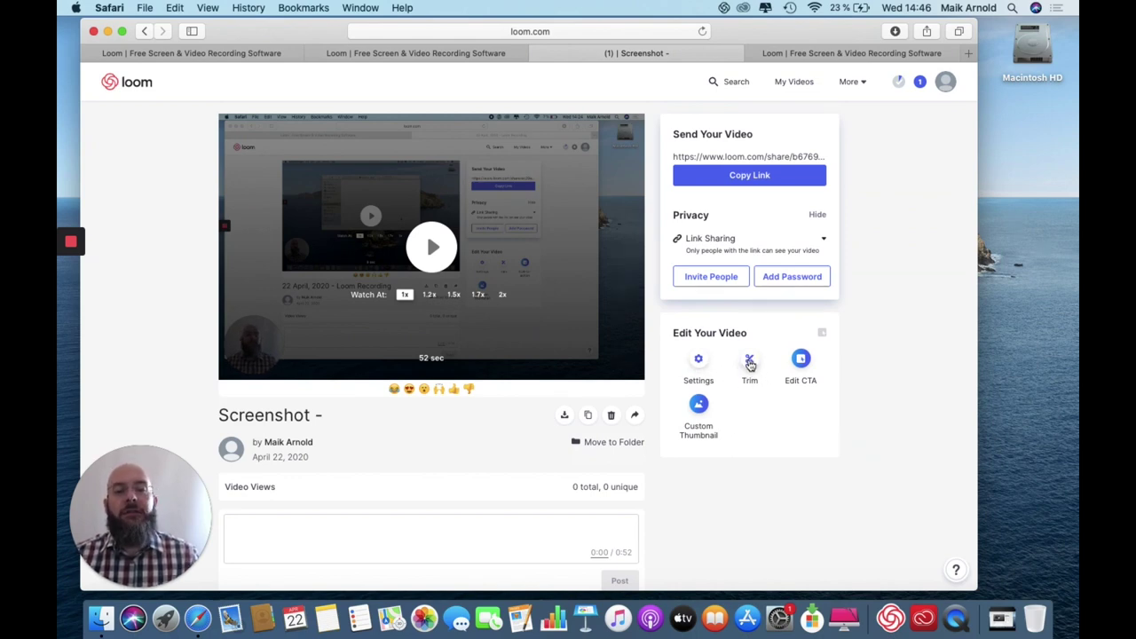
Open the video's trim editor and scrub playback to about 0:21.
left_click(750, 362)
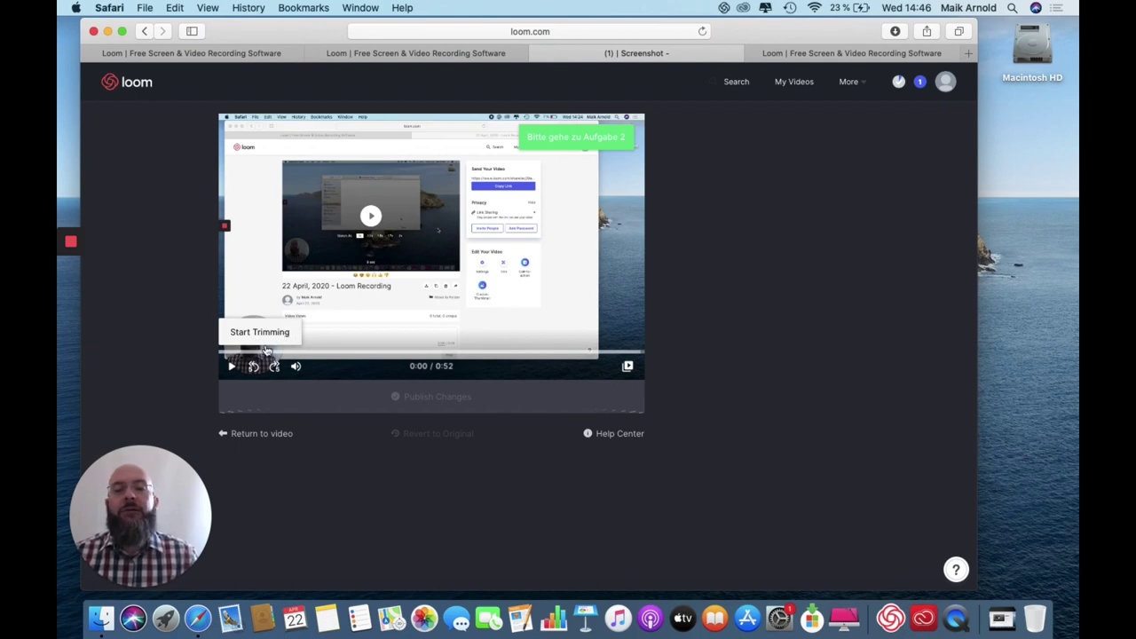
left_click(269, 353)
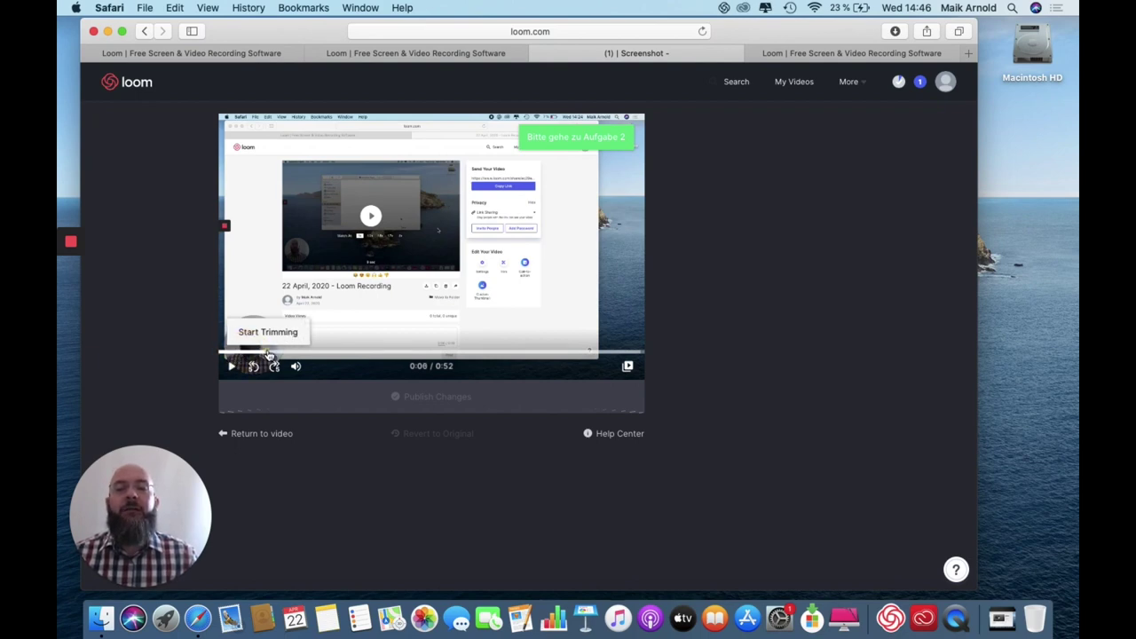
left_click_drag(269, 354, 353, 353)
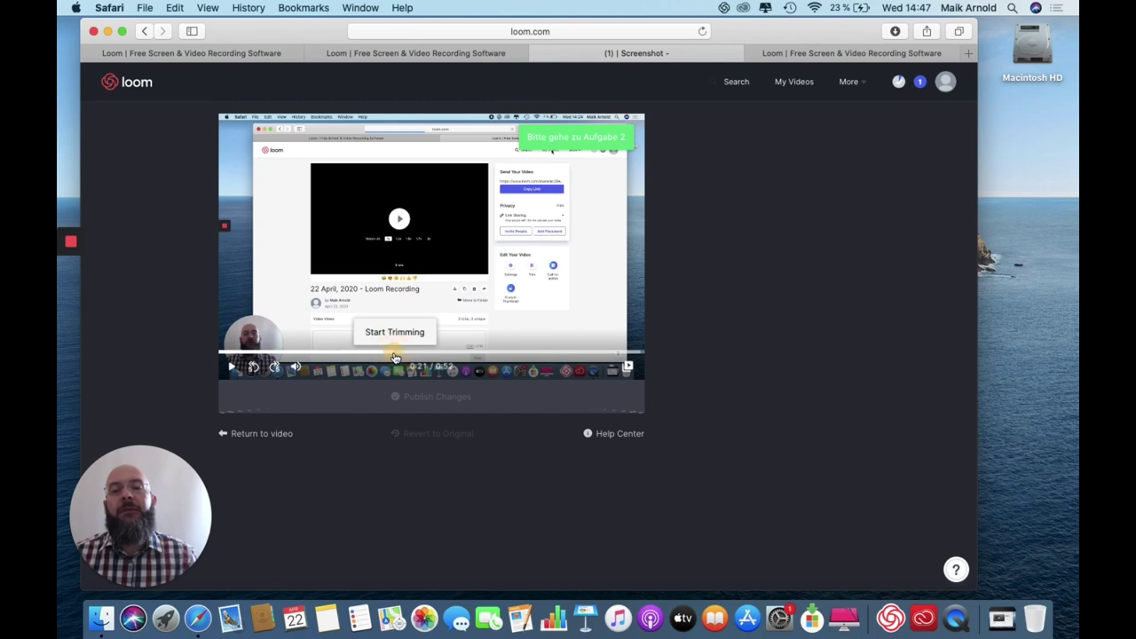
Mark the section from 0:21.3 to 0:23.4 and remove it from the video.
left_click(405, 334)
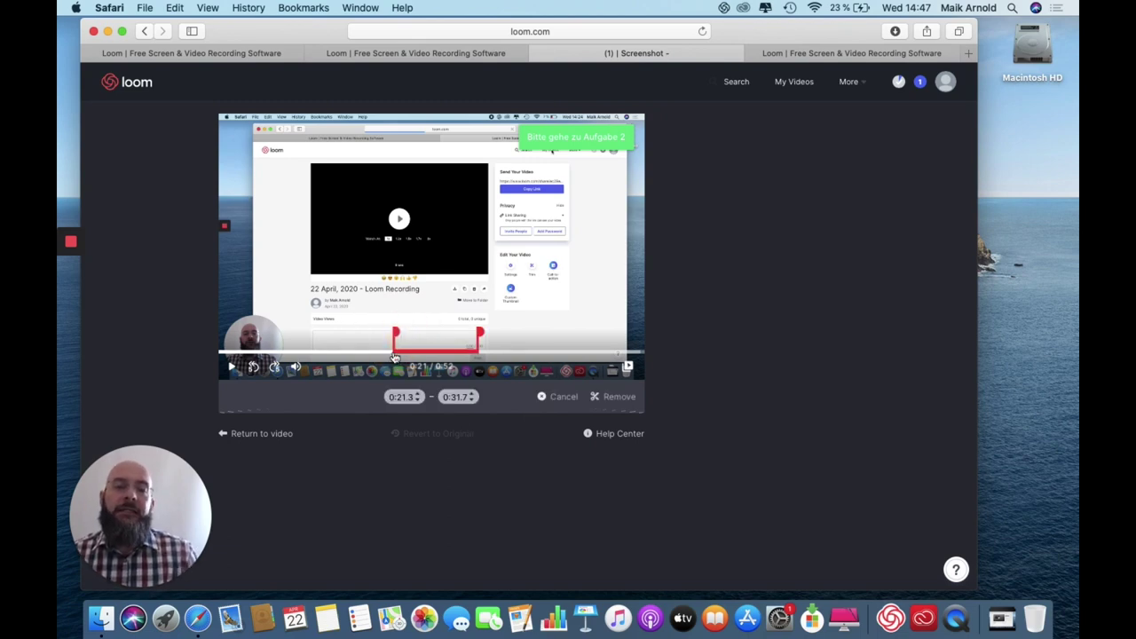
mouse_move(396, 334)
left_mouse_down()
mouse_move(430, 331)
mouse_move(395, 332)
left_mouse_up()
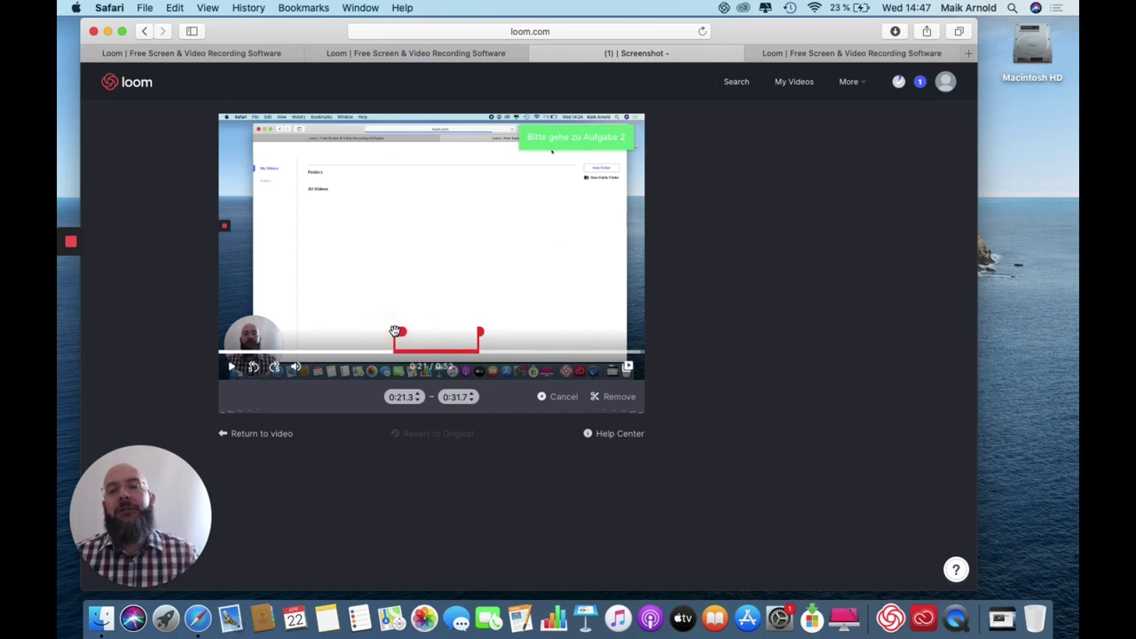
left_click(480, 332)
left_click_drag(480, 332, 413, 333)
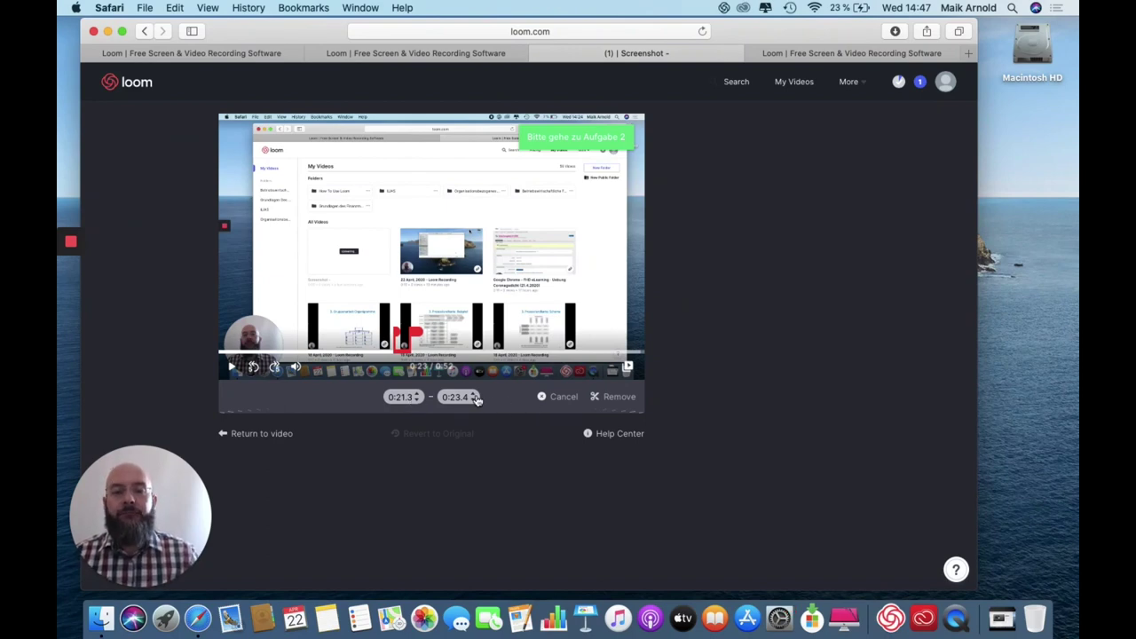
left_click(620, 397)
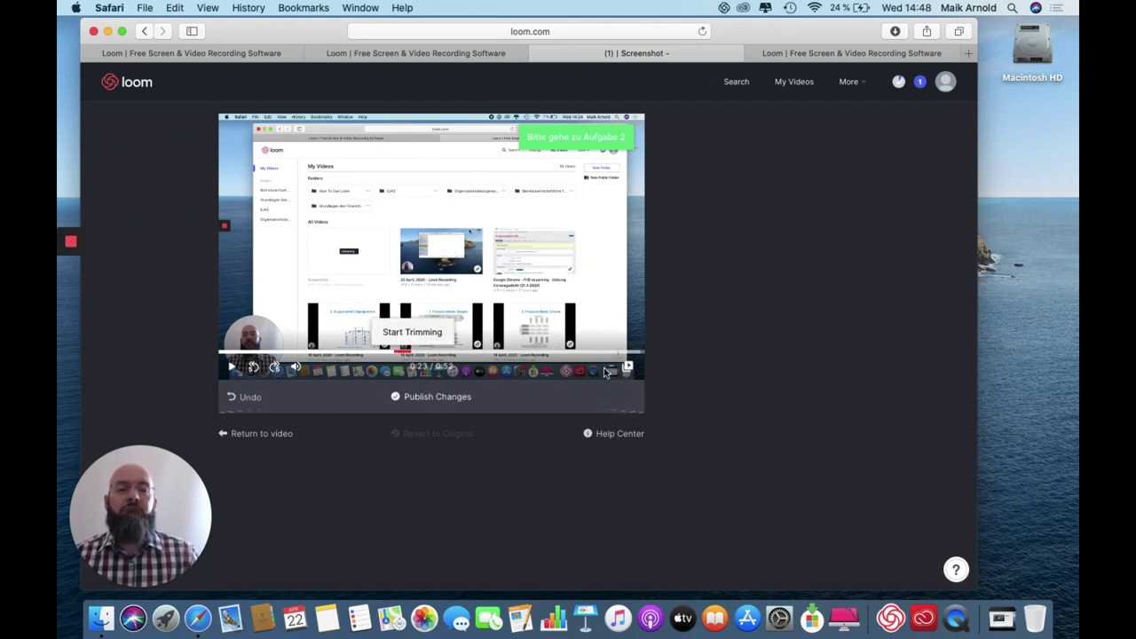
Start a trim at the video's end, lowering the cut's start to 0:50.0.
left_click(643, 356)
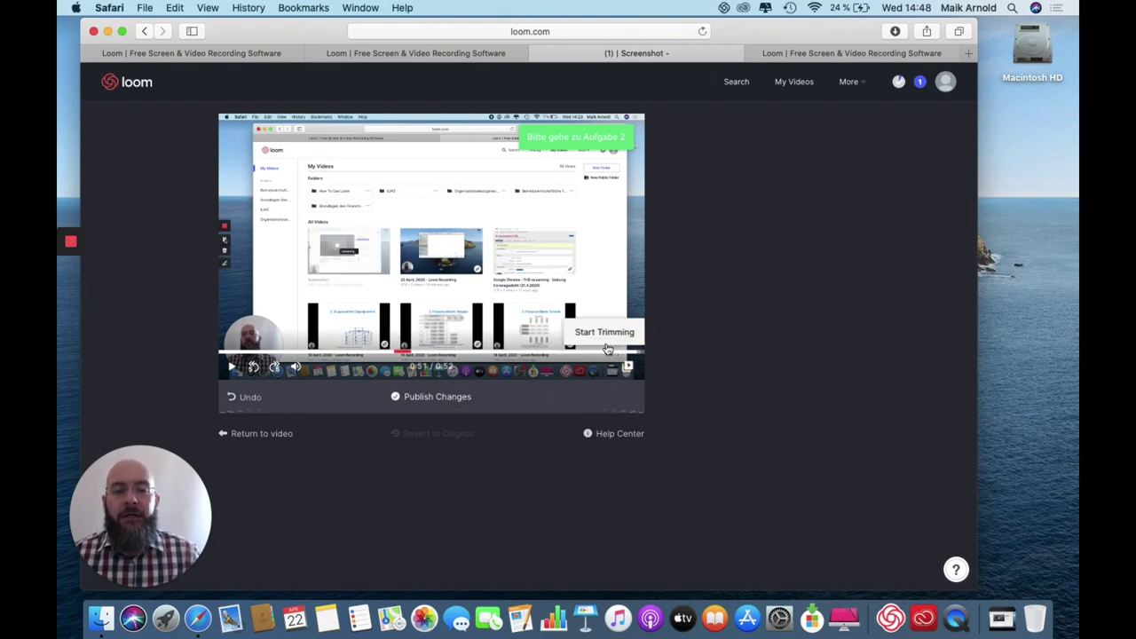
left_click(611, 336)
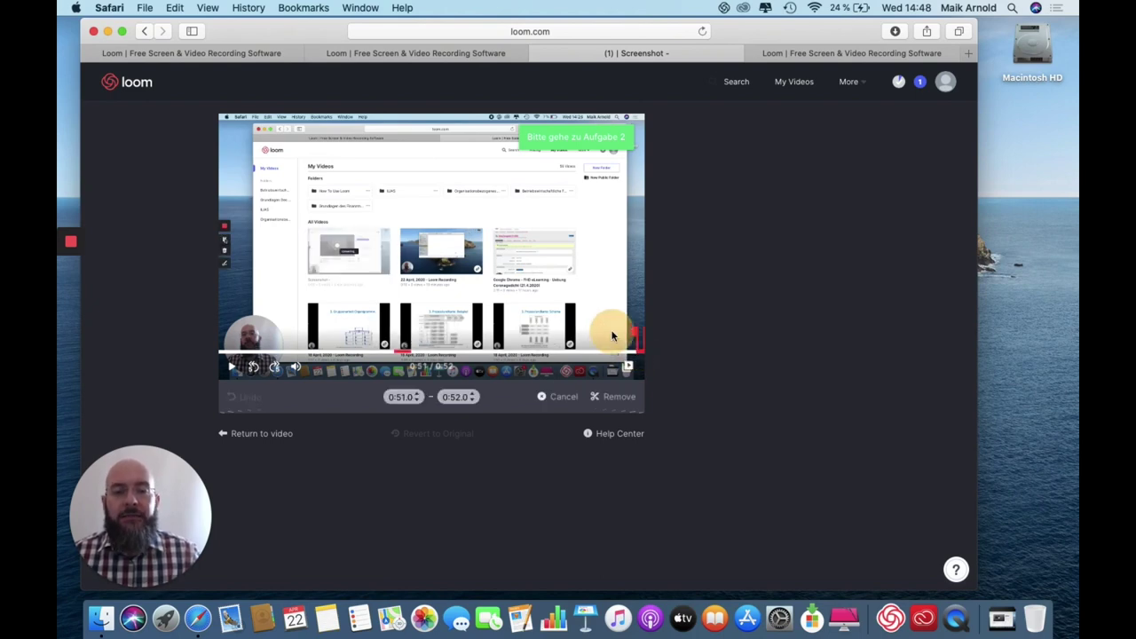
left_click(418, 401)
left_click(419, 402)
left_click(418, 401)
left_click(418, 401)
left_click(418, 402)
left_click(418, 401)
left_click(418, 401)
left_click(418, 402)
left_click(418, 402)
left_click(418, 401)
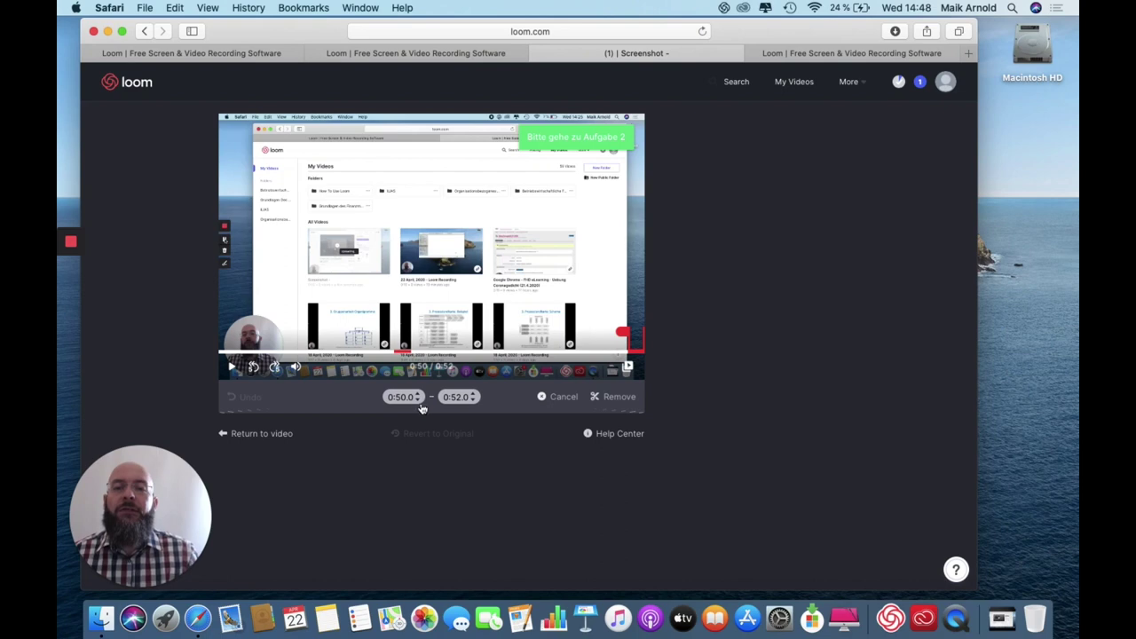
Remove the 0:50.0–0:52.0 section and publish the trimmed video.
left_click(475, 396)
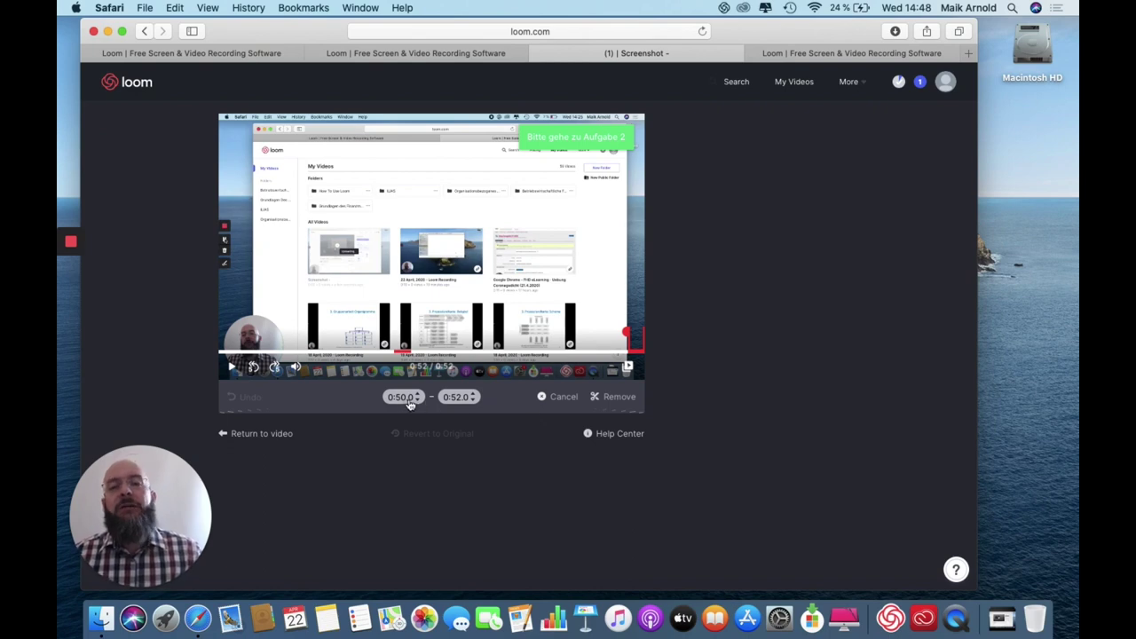
left_click(616, 400)
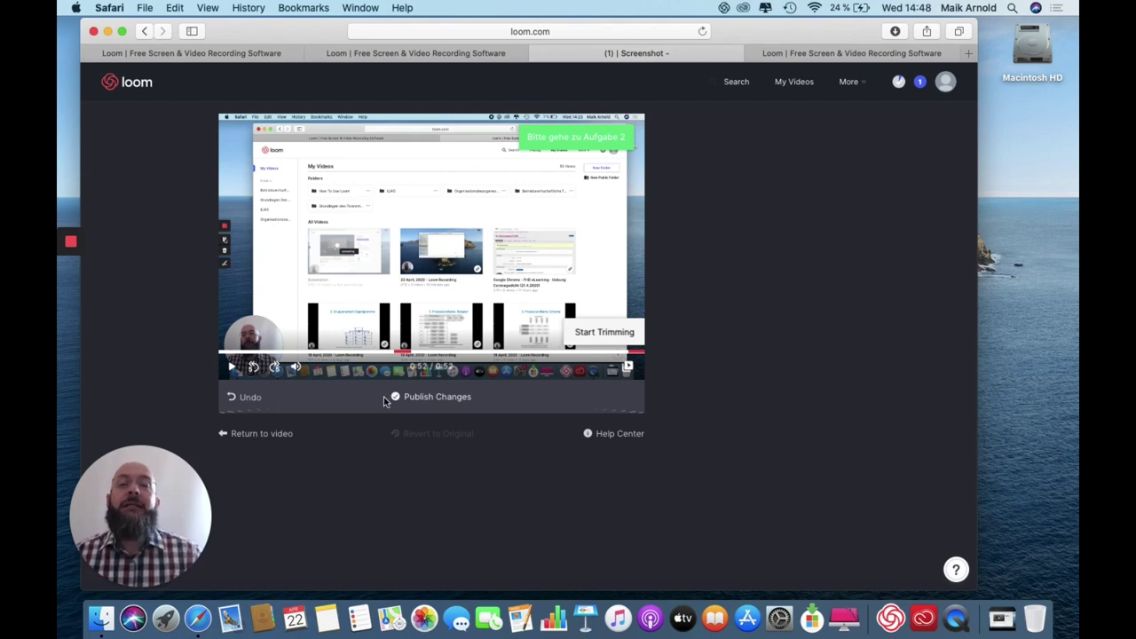
left_click(436, 400)
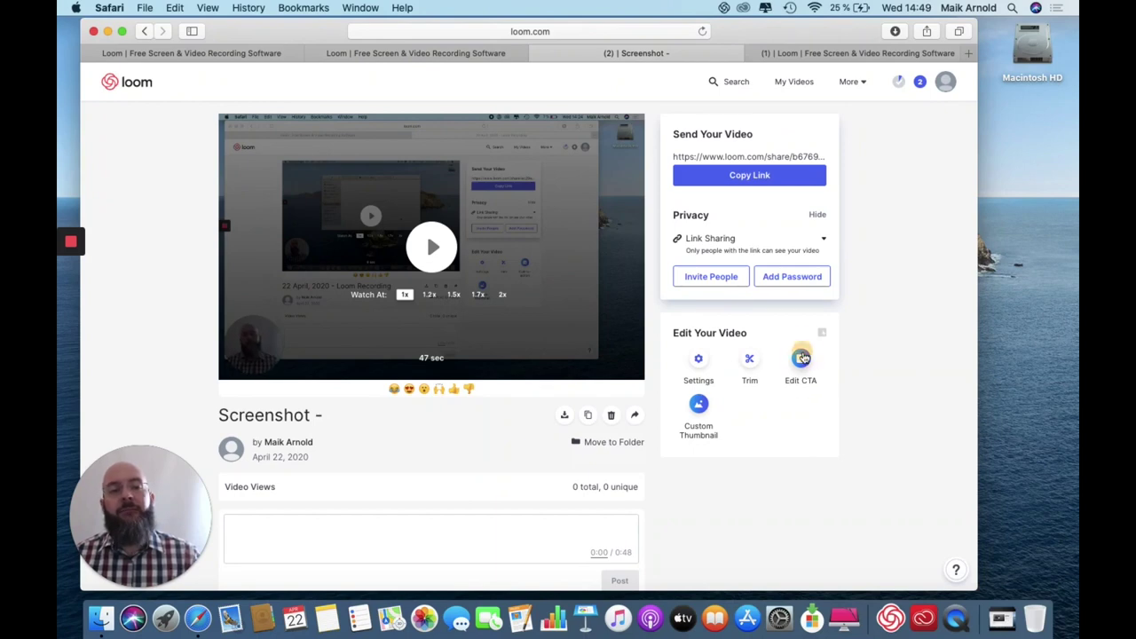
left_click(801, 358)
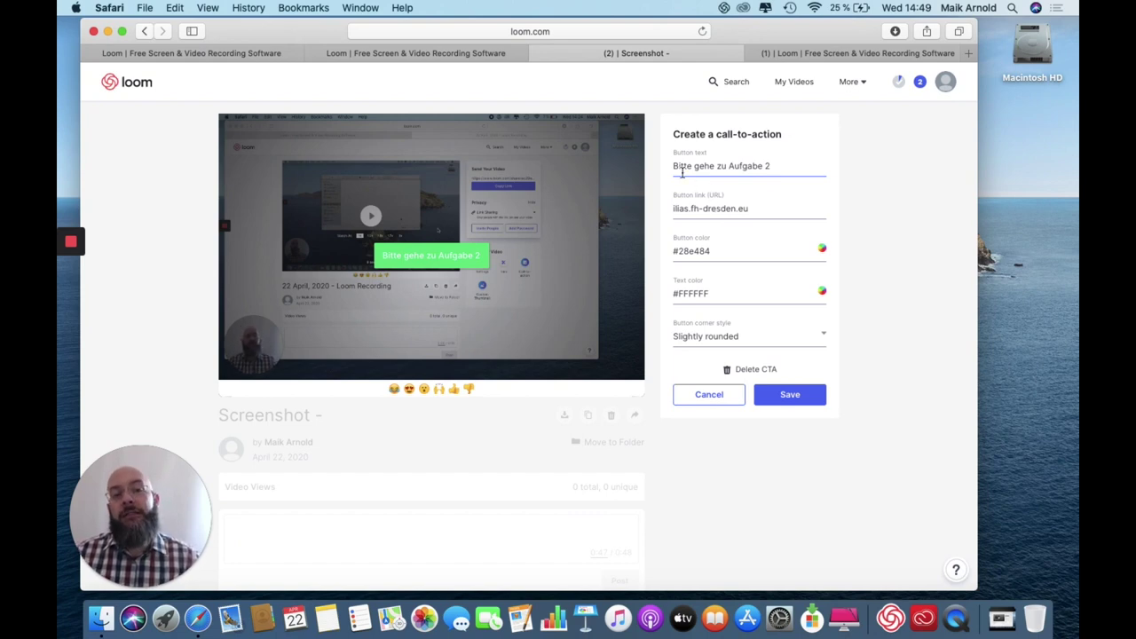
left_click_drag(673, 166, 772, 164)
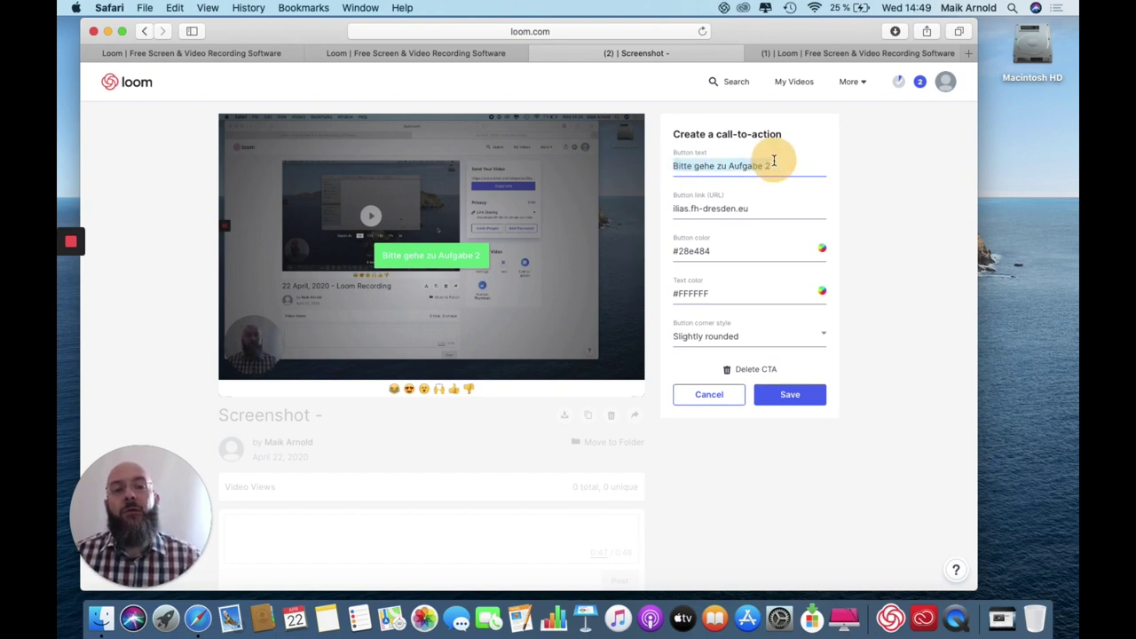
left_click(696, 251)
left_click_drag(715, 251, 673, 251)
left_click(693, 252)
left_click(671, 297)
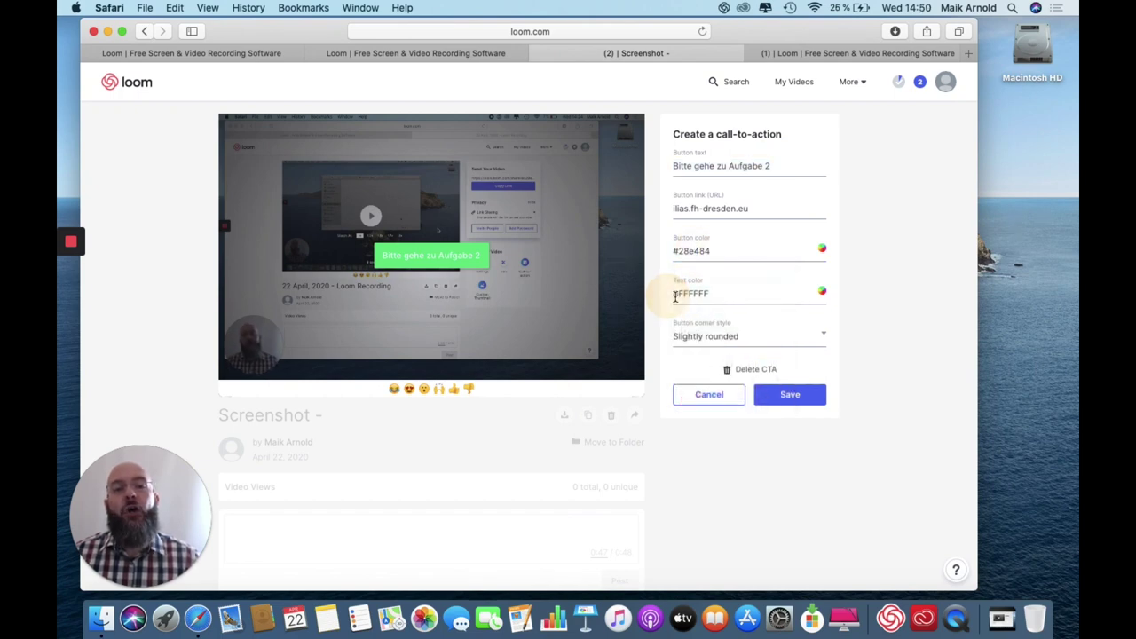
left_click(689, 292)
left_click(639, 290)
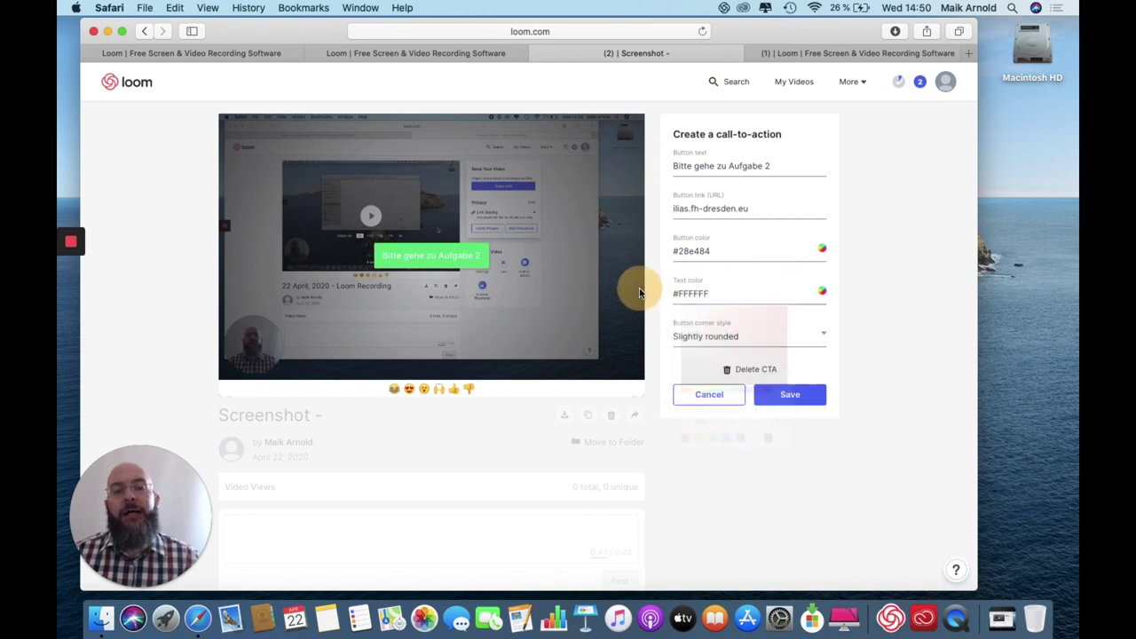
left_click(706, 336)
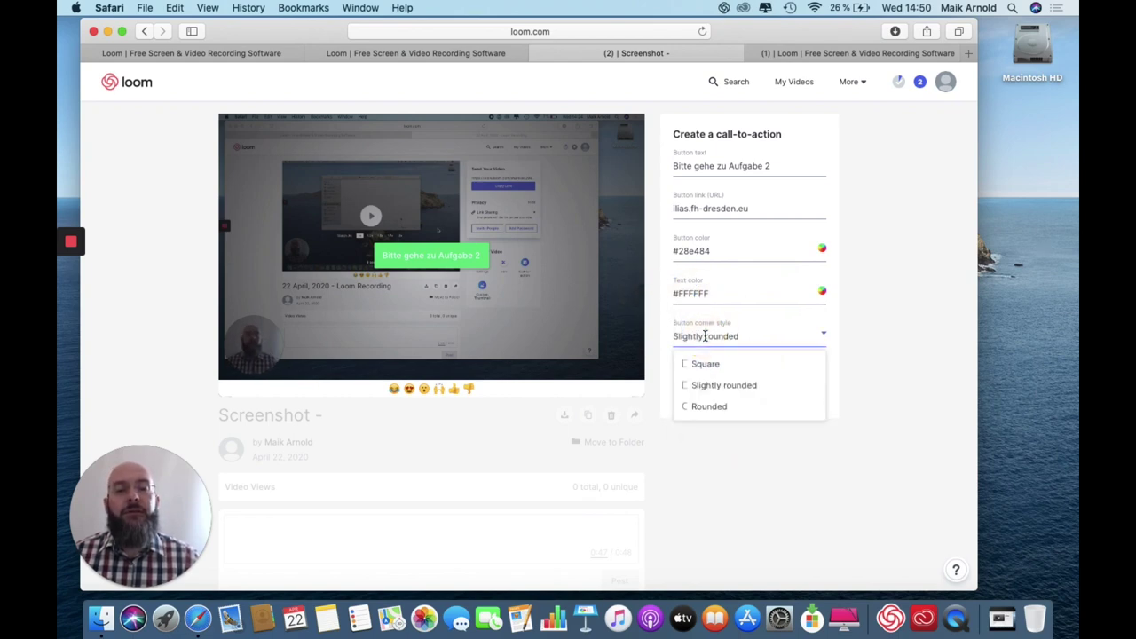
left_click(661, 291)
left_click_drag(749, 208, 665, 209)
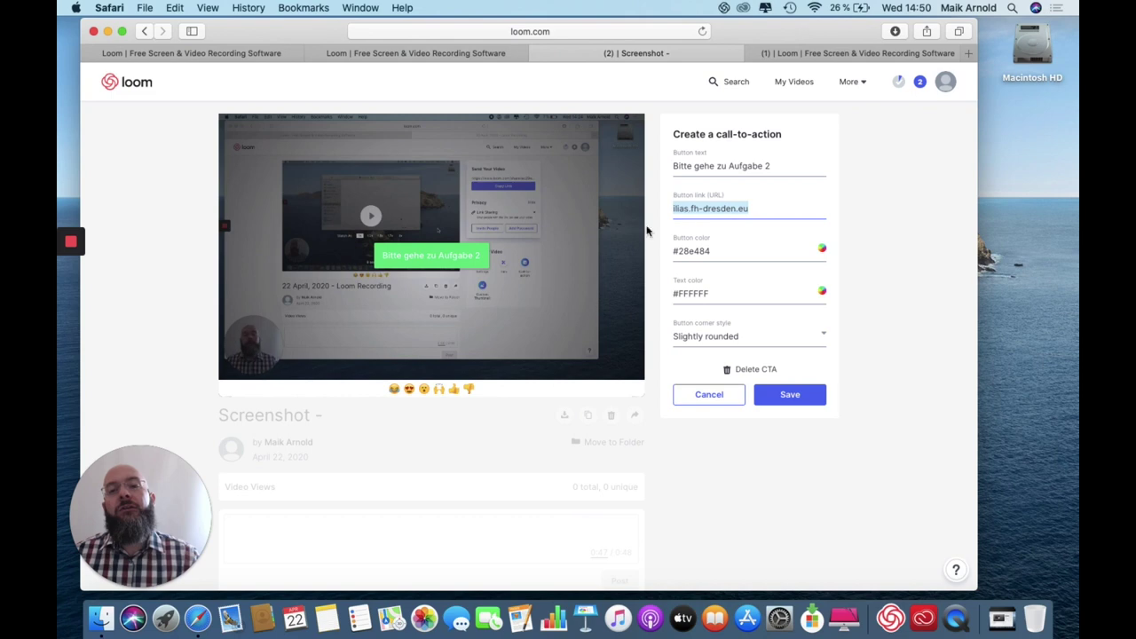
left_click(789, 395)
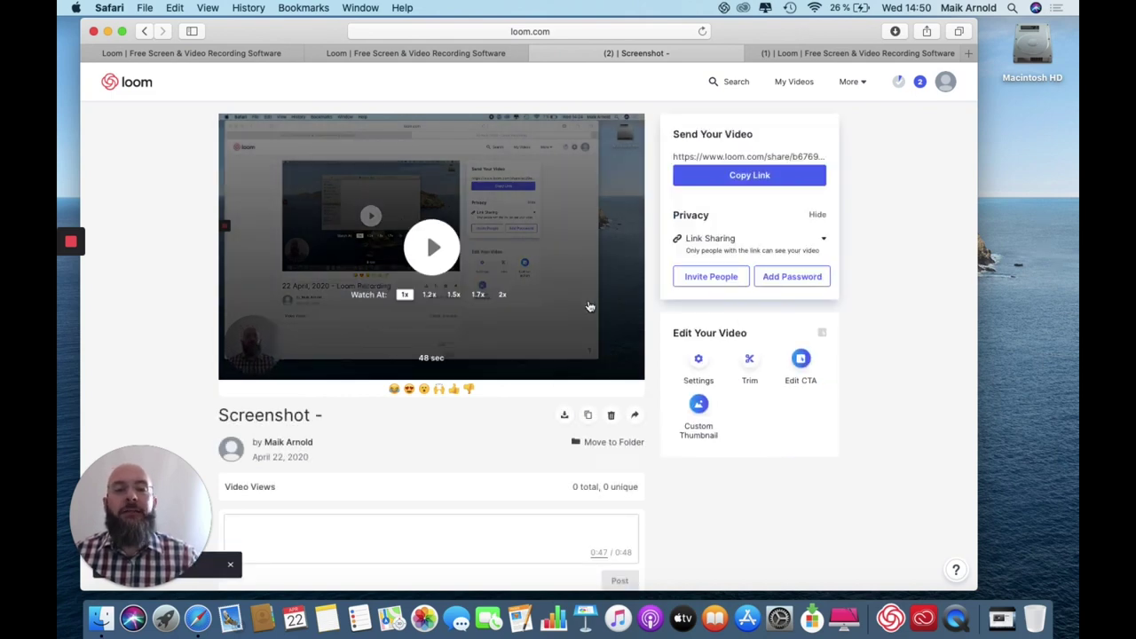
Play the video to its end and follow the 'Bitte gehe zu Aufgabe 2' call-to-action.
left_click(557, 353)
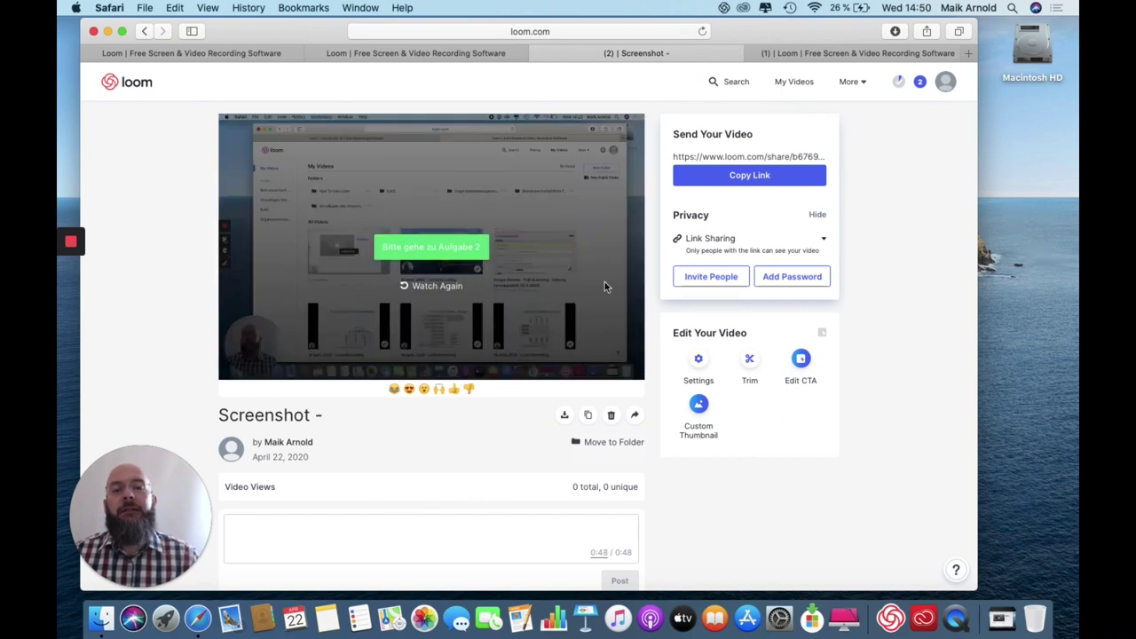
left_click(440, 248)
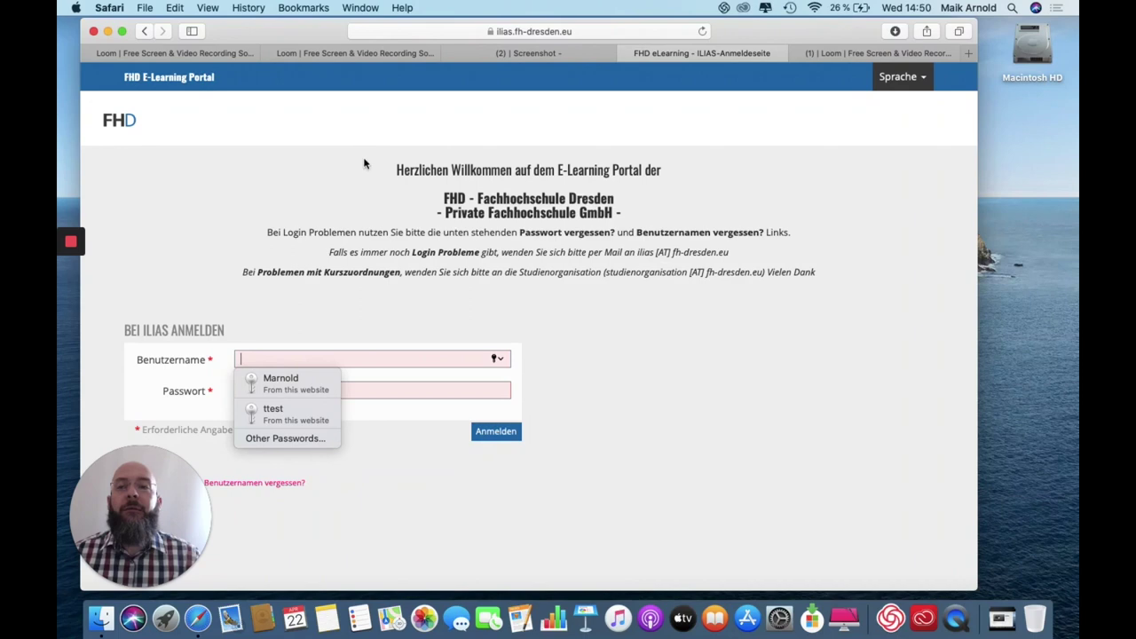
Return to the '(2) | Screenshot' Loom video tab.
left_click(524, 55)
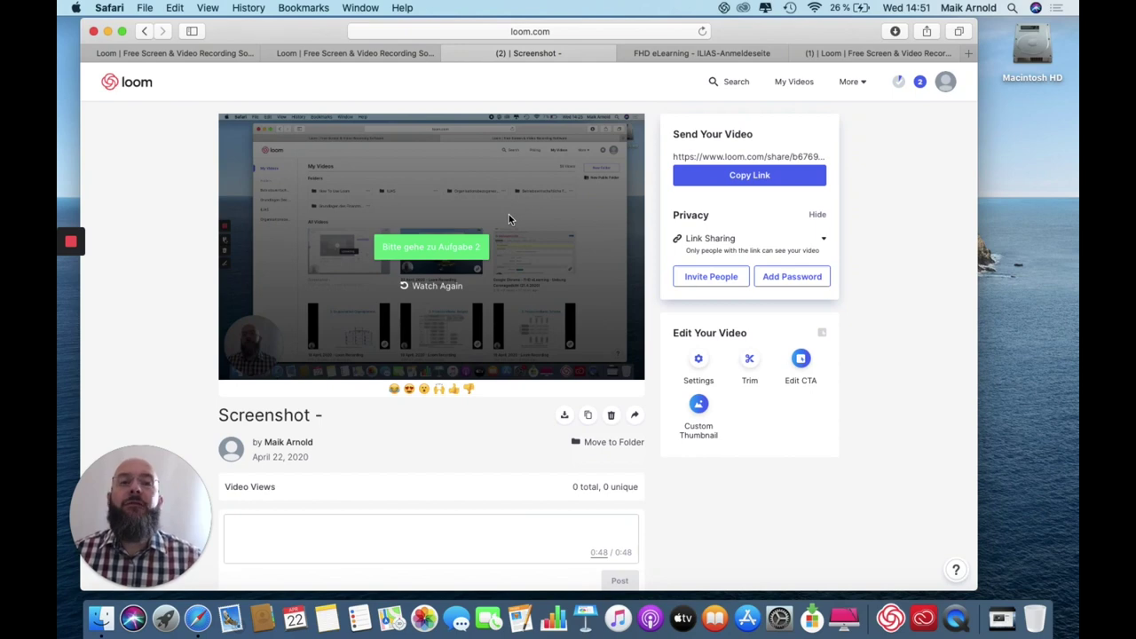
left_click(699, 408)
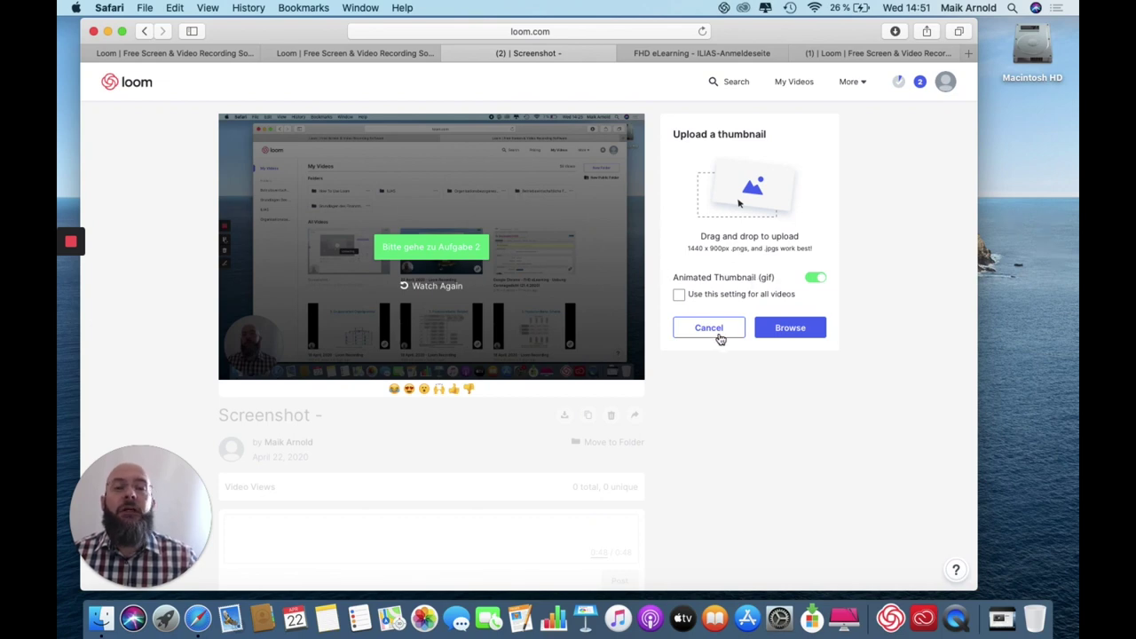
left_click(799, 330)
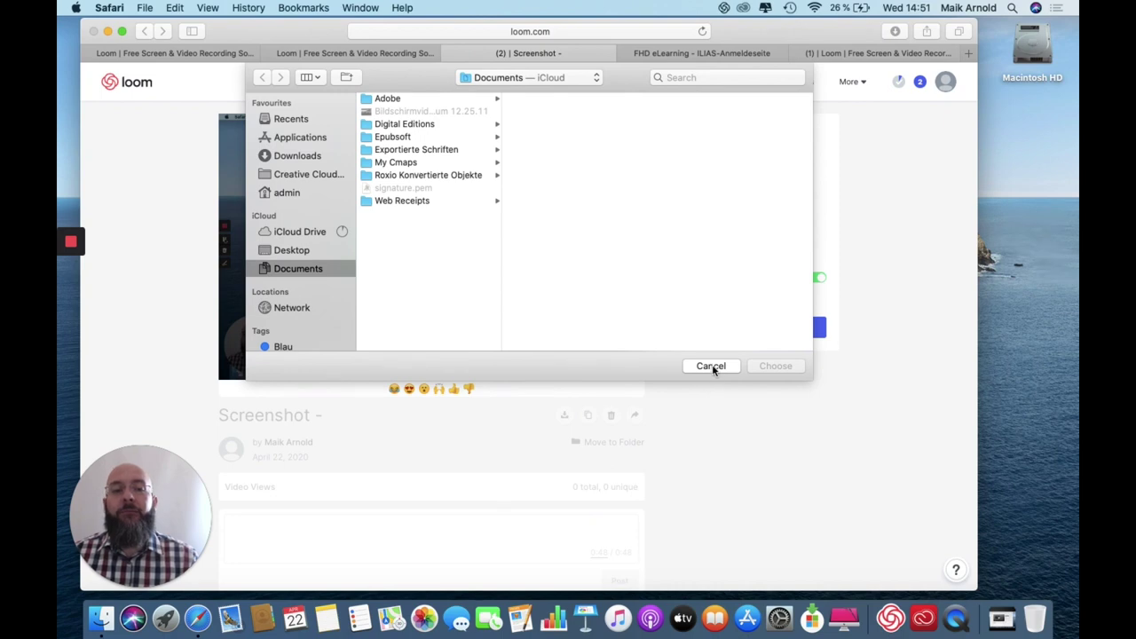
left_click(711, 366)
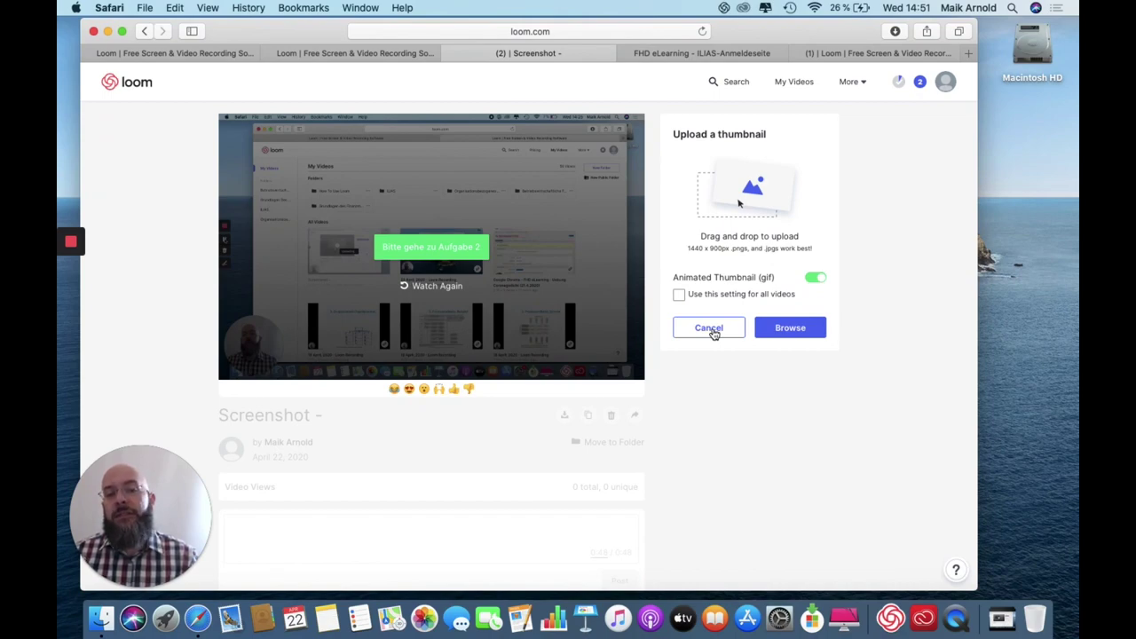
left_click(709, 329)
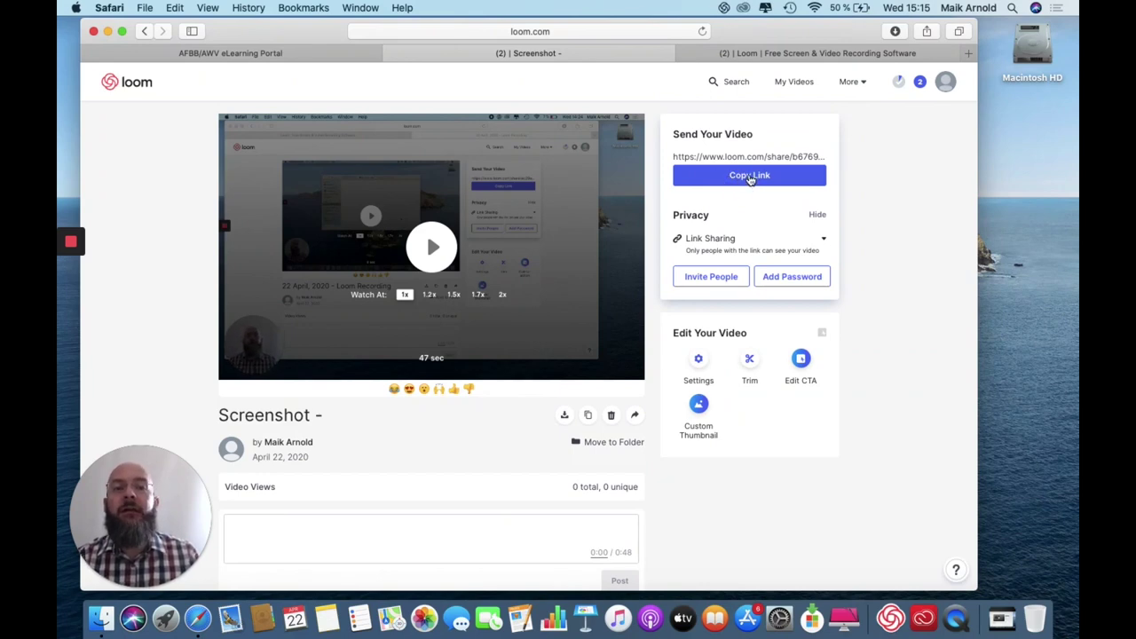
Copy the video's share link, then open the ILIAS page 'Corona für Fortgeschrittene' for editing.
left_click(750, 176)
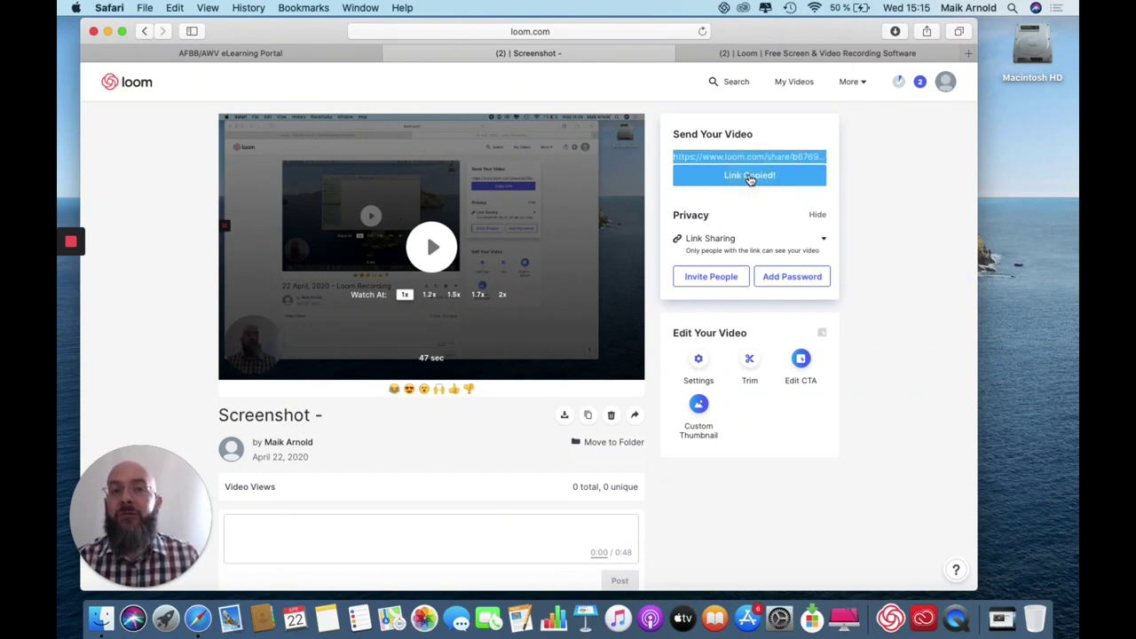
left_click(738, 239)
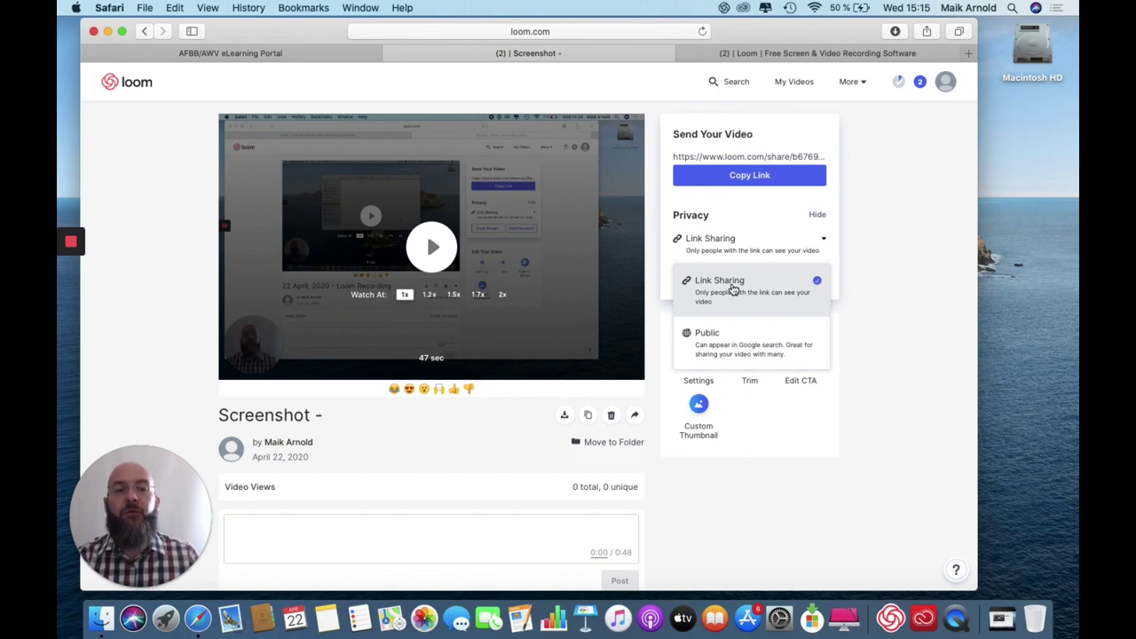
left_click(244, 53)
left_click(127, 248)
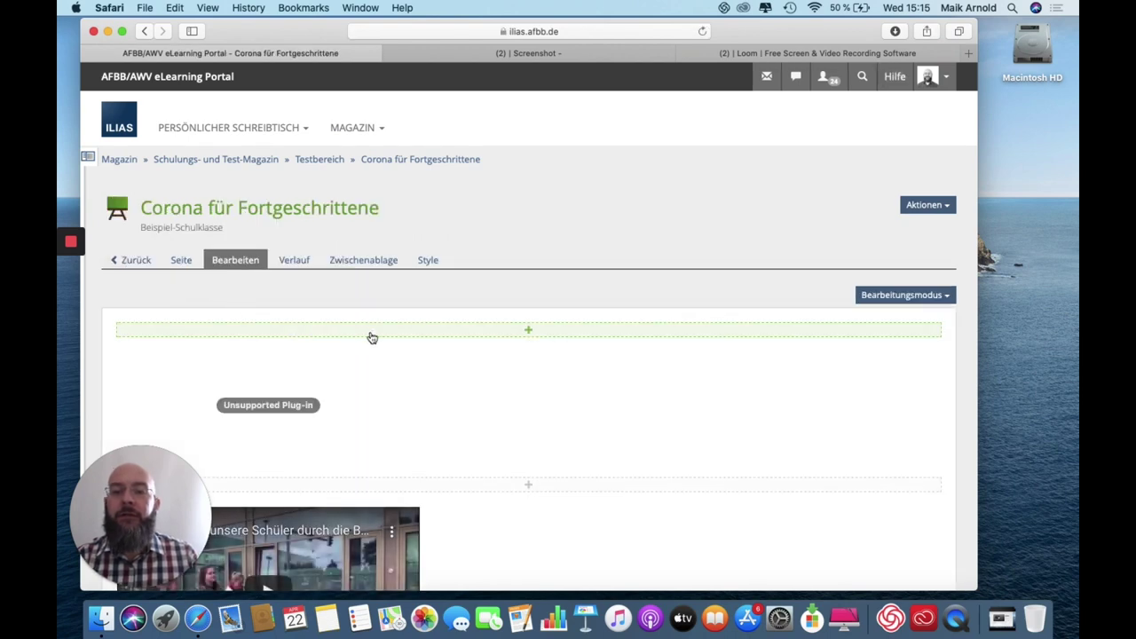
Insert a new text paragraph containing the pasted Loom share link.
left_click(371, 336)
left_click(418, 335)
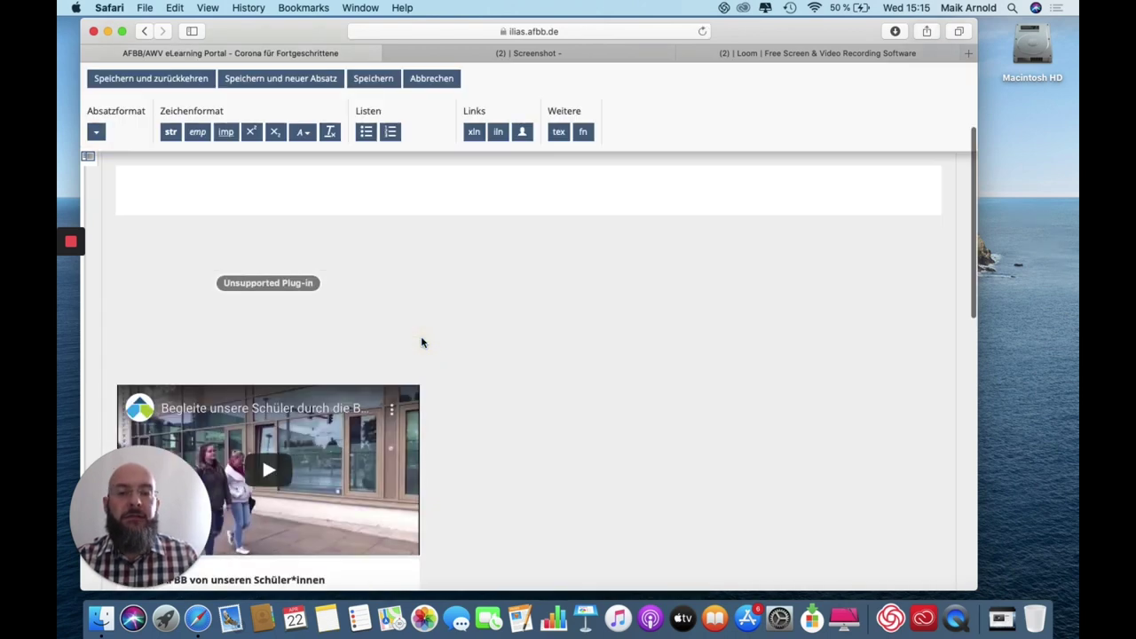
key("super+v")
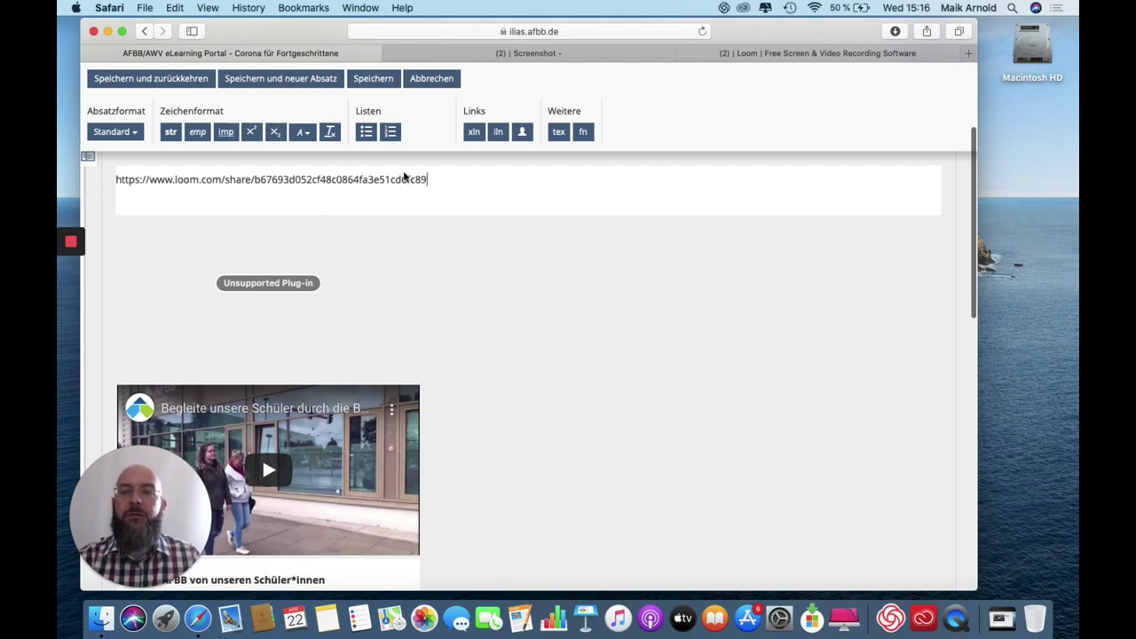
left_click_drag(434, 177, 89, 173)
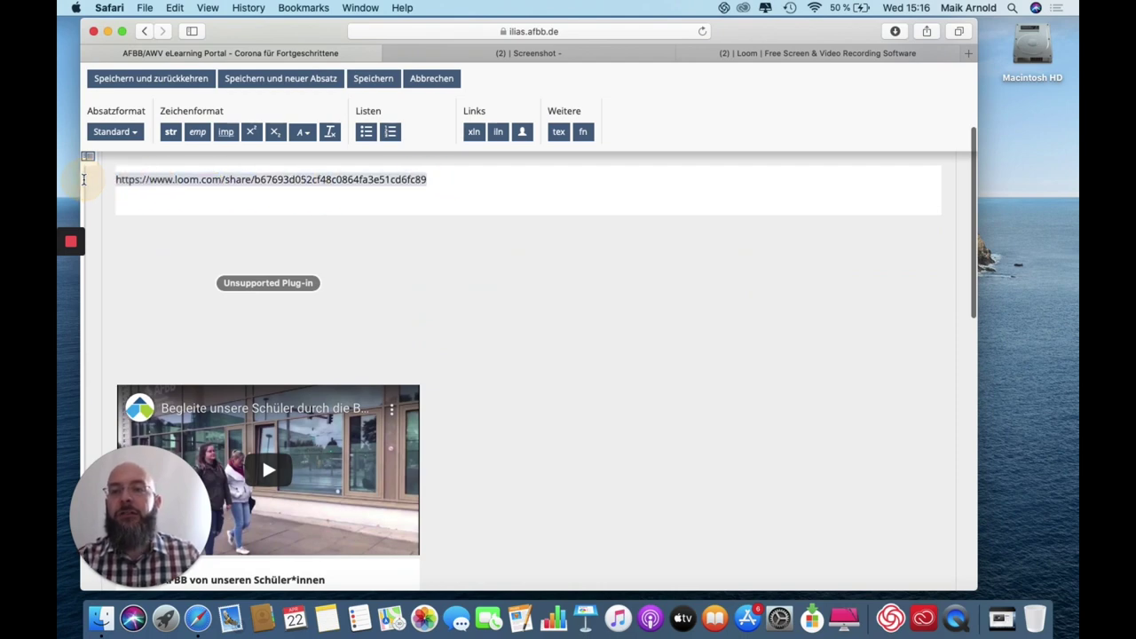
Make the link text an external link pointing to the Loom share URL.
left_click(473, 133)
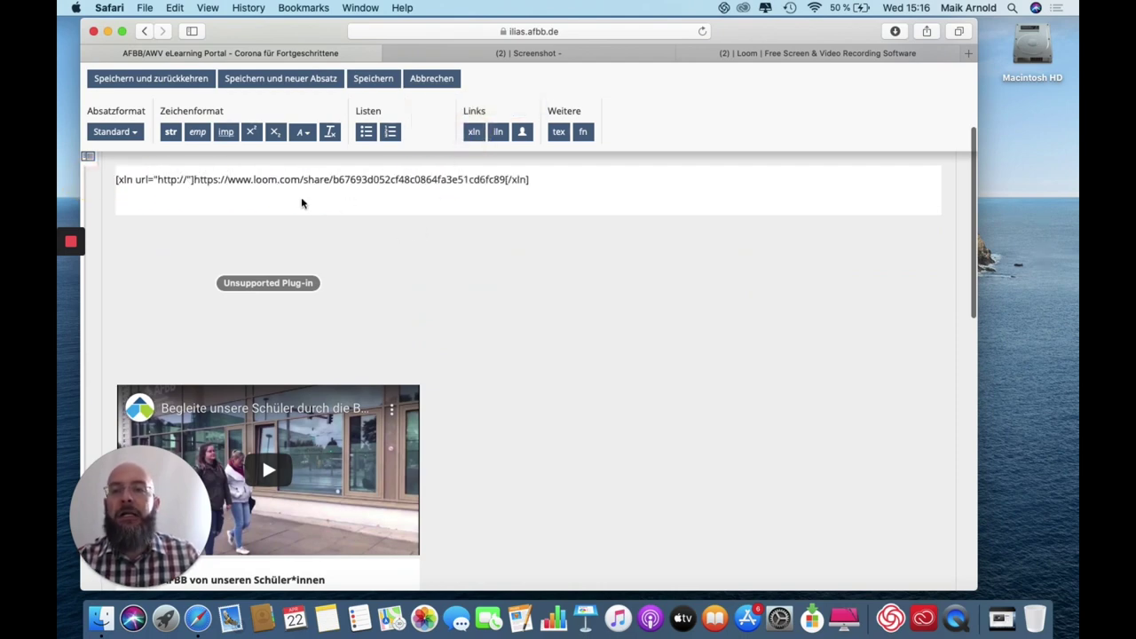
left_click_drag(157, 182, 188, 181)
key("super+v")
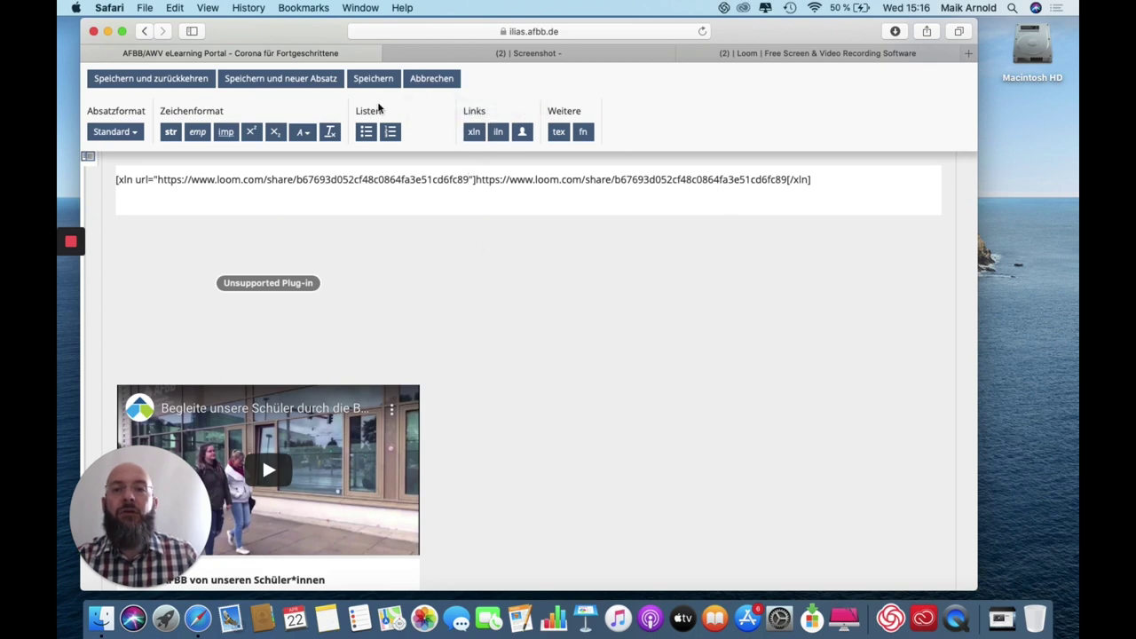
left_click(431, 79)
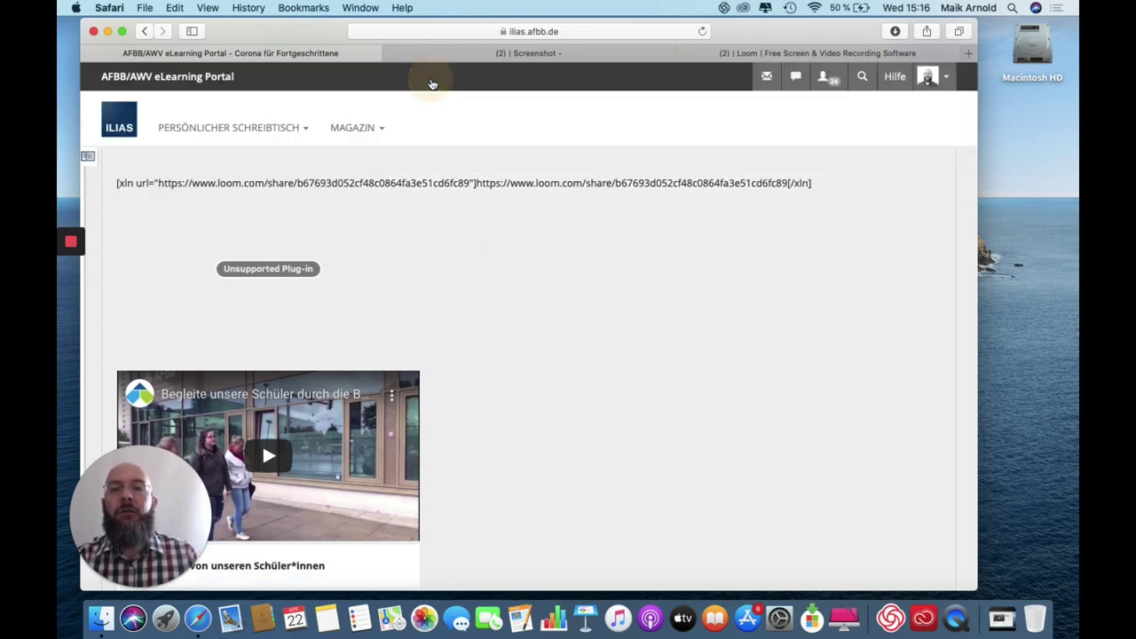
left_click(321, 185)
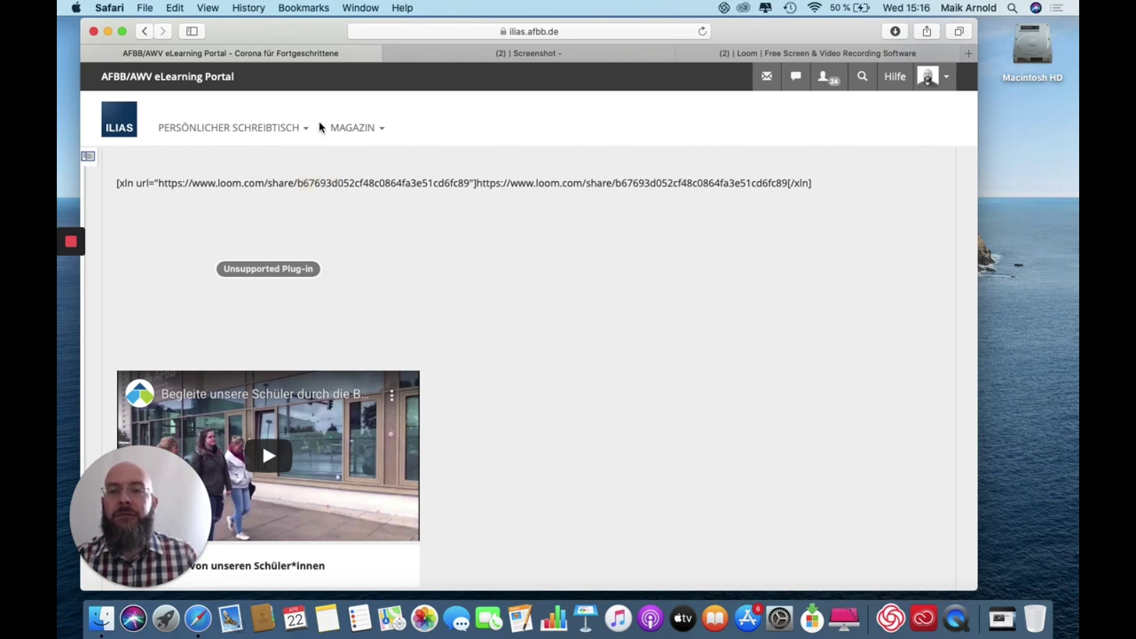